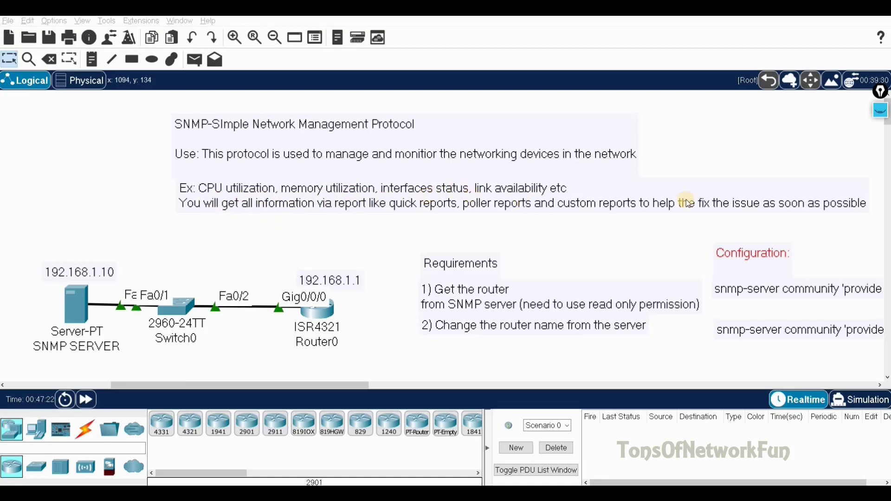
With the pen, underline 'availability', 'SNMP' and 'Management', then circle the server at 192.168.1.10
{"action": "left_click", "coordinate": [882, 110]}
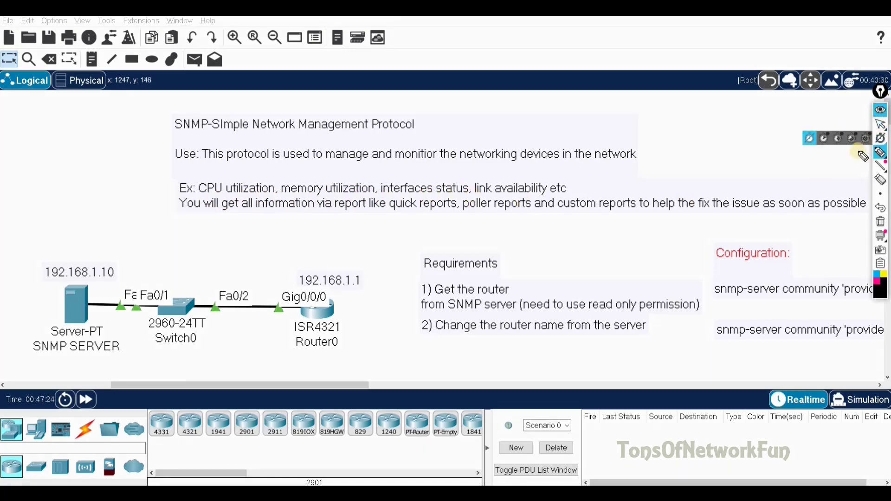
{"action": "left_click_drag", "start_coordinate": [488, 195], "coordinate": [537, 195]}
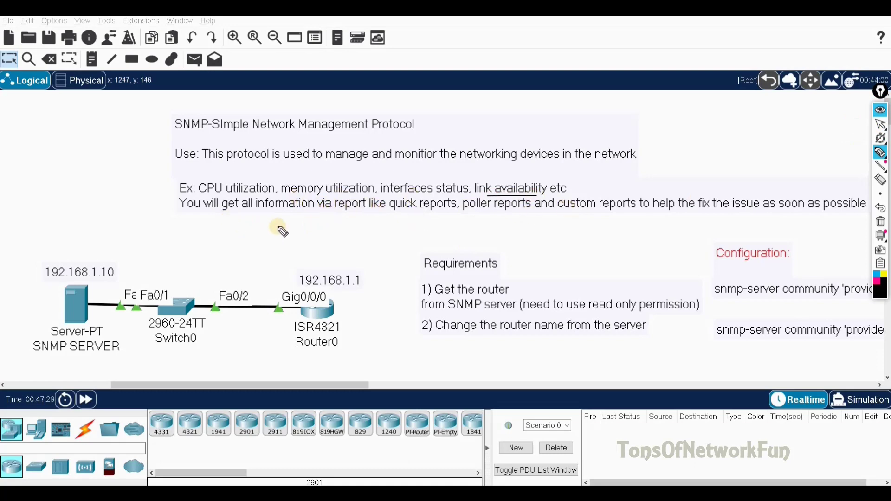
{"action": "left_click_drag", "start_coordinate": [172, 132], "coordinate": [209, 131]}
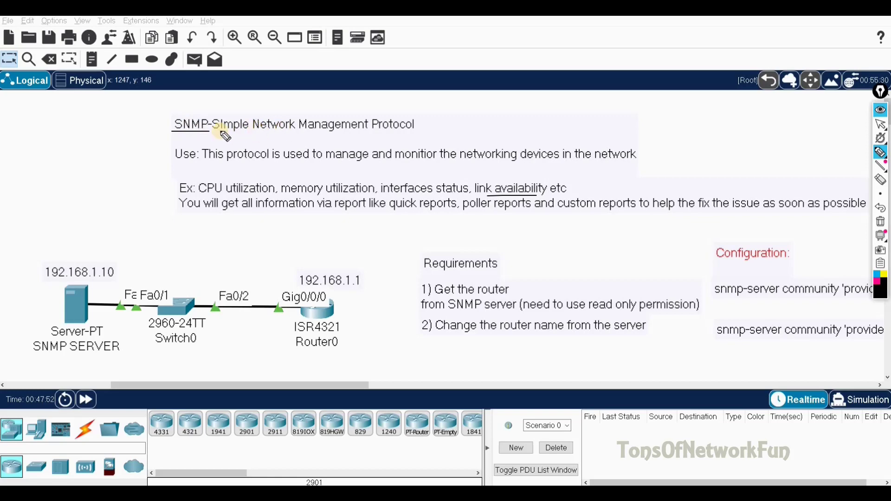
{"action": "left_click_drag", "start_coordinate": [296, 130], "coordinate": [366, 131]}
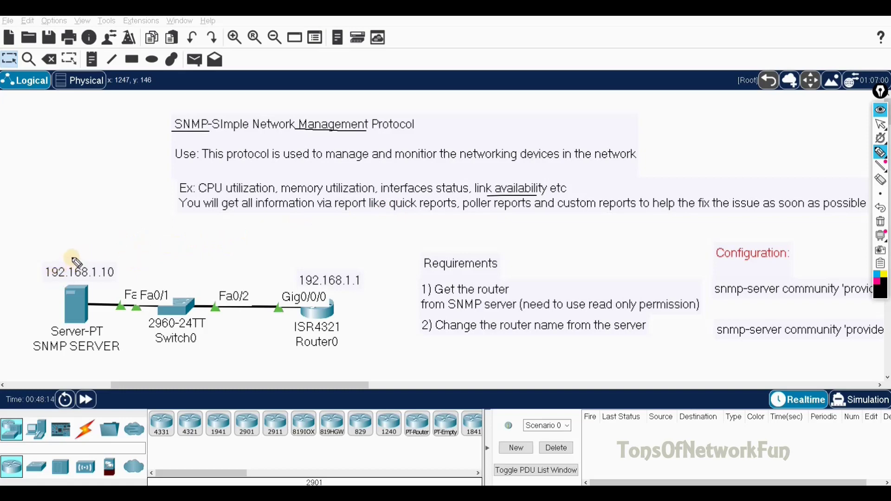
{"action": "mouse_move", "coordinate": [57, 257]}
{"action": "left_mouse_down"}
{"action": "mouse_move", "coordinate": [21, 292]}
{"action": "mouse_move", "coordinate": [18, 322]}
{"action": "mouse_move", "coordinate": [34, 357]}
{"action": "mouse_move", "coordinate": [102, 375]}
{"action": "mouse_move", "coordinate": [120, 366]}
{"action": "mouse_move", "coordinate": [125, 346]}
{"action": "mouse_move", "coordinate": [104, 292]}
{"action": "mouse_move", "coordinate": [125, 277]}
{"action": "mouse_move", "coordinate": [117, 264]}
{"action": "mouse_move", "coordinate": [59, 254]}
{"action": "left_mouse_up"}
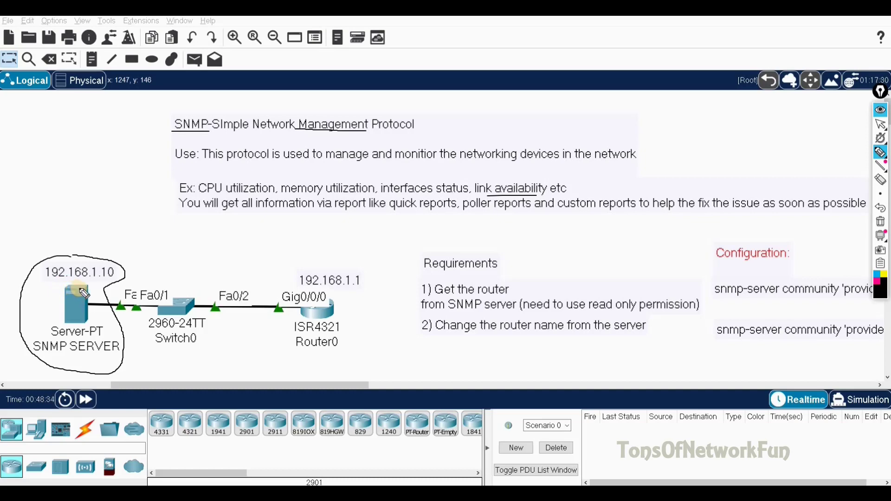
Draw a line from the circled server to Router0 and handwrite 'RW' beside the router
{"action": "mouse_move", "coordinate": [83, 289]}
{"action": "left_mouse_down"}
{"action": "mouse_move", "coordinate": [128, 282]}
{"action": "mouse_move", "coordinate": [279, 304]}
{"action": "left_mouse_up"}
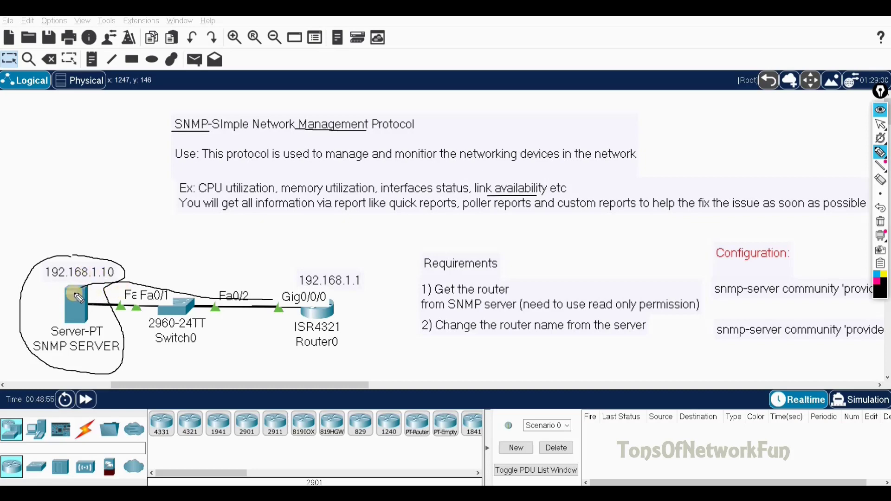
{"action": "left_click_drag", "start_coordinate": [91, 298], "coordinate": [108, 287]}
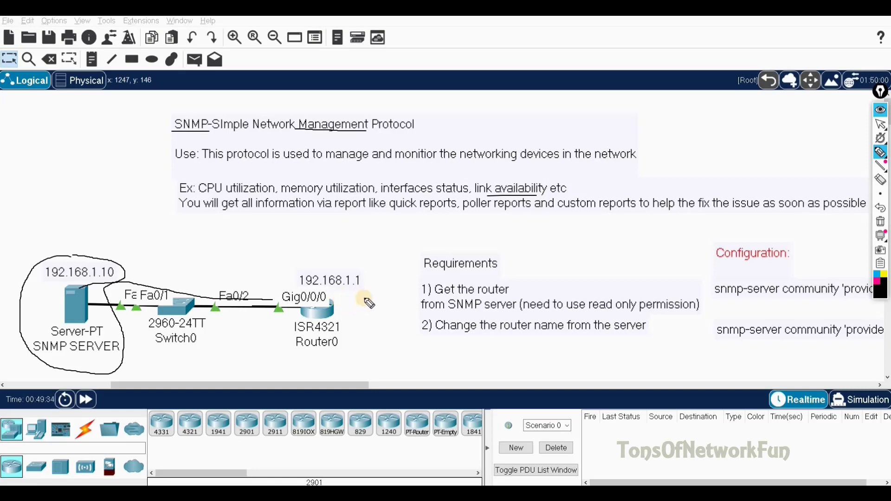
{"action": "left_click_drag", "start_coordinate": [368, 304], "coordinate": [400, 289]}
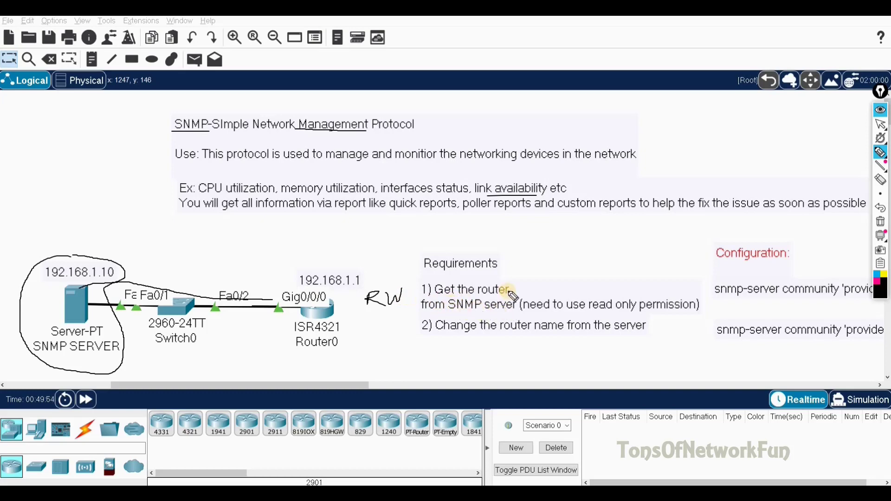
Write 'info', underline requirement 2, circle an R and the RW note, then hide the ink
{"action": "mouse_move", "coordinate": [517, 290]}
{"action": "left_mouse_down"}
{"action": "mouse_move", "coordinate": [534, 281]}
{"action": "mouse_move", "coordinate": [539, 289]}
{"action": "left_mouse_up"}
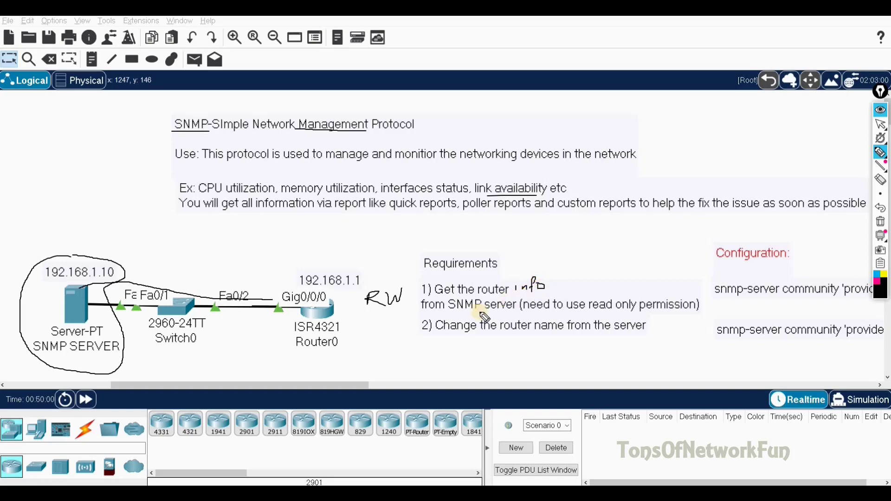
{"action": "left_click_drag", "start_coordinate": [436, 334], "coordinate": [644, 333]}
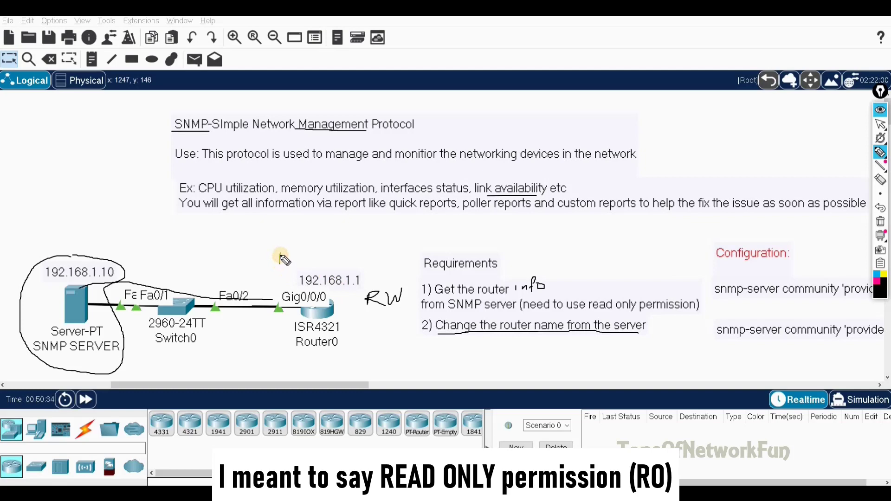
{"action": "mouse_move", "coordinate": [283, 259]}
{"action": "left_mouse_down"}
{"action": "mouse_move", "coordinate": [295, 251]}
{"action": "mouse_move", "coordinate": [282, 245]}
{"action": "left_mouse_up"}
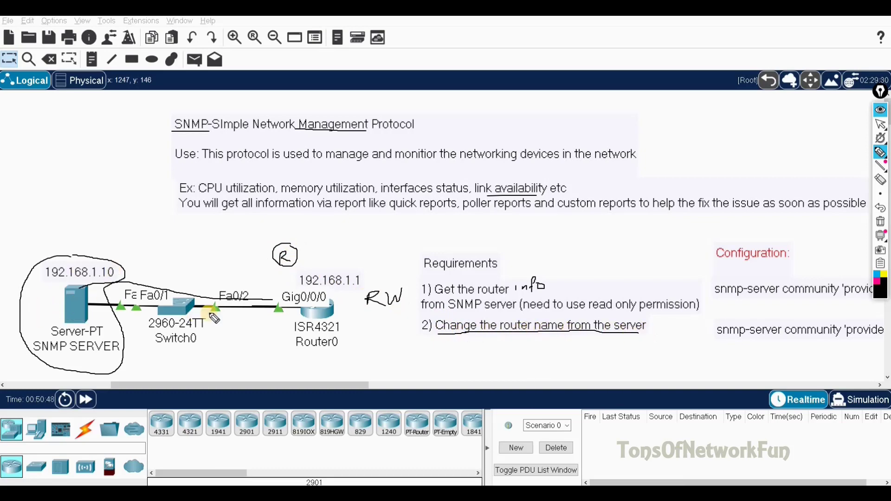
{"action": "mouse_move", "coordinate": [365, 310]}
{"action": "left_mouse_down"}
{"action": "mouse_move", "coordinate": [410, 297]}
{"action": "mouse_move", "coordinate": [392, 277]}
{"action": "mouse_move", "coordinate": [367, 286]}
{"action": "mouse_move", "coordinate": [361, 304]}
{"action": "mouse_move", "coordinate": [369, 310]}
{"action": "left_mouse_up"}
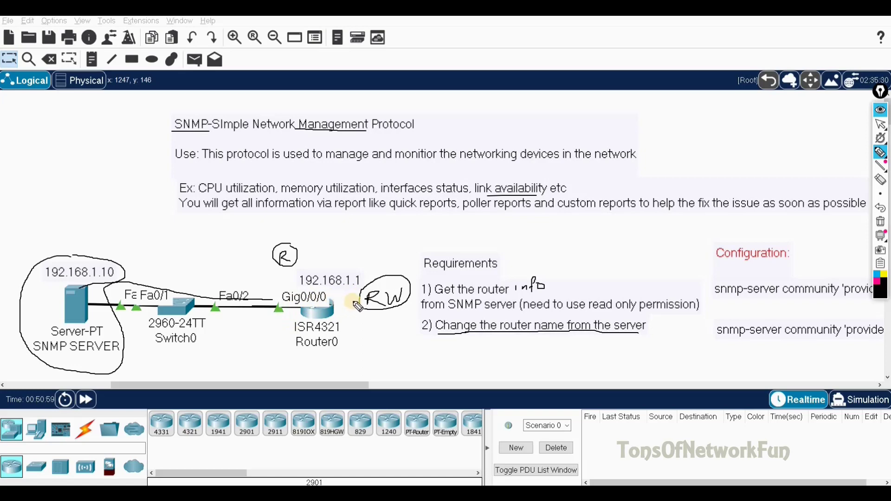
{"action": "left_click", "coordinate": [880, 152]}
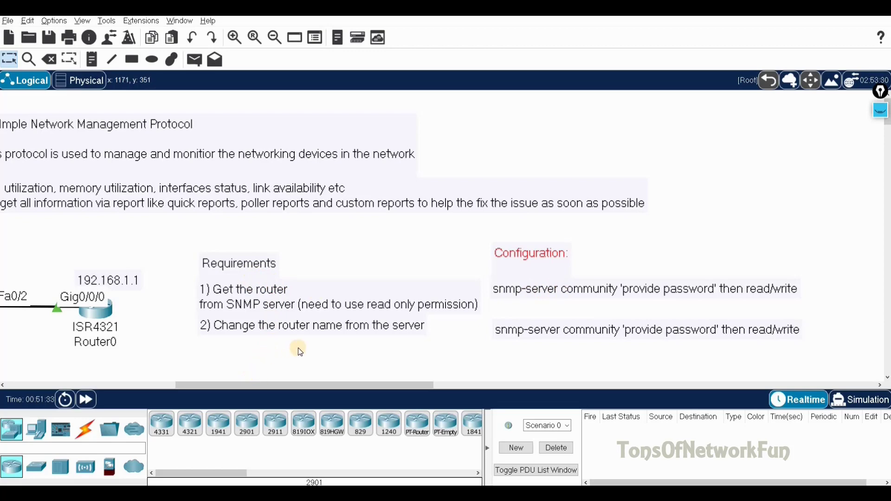
Scroll the workspace left until the server, switch and router topology is fully visible
{"action": "left_click", "coordinate": [156, 389]}
{"action": "left_click_drag", "start_coordinate": [156, 390], "coordinate": [229, 385]}
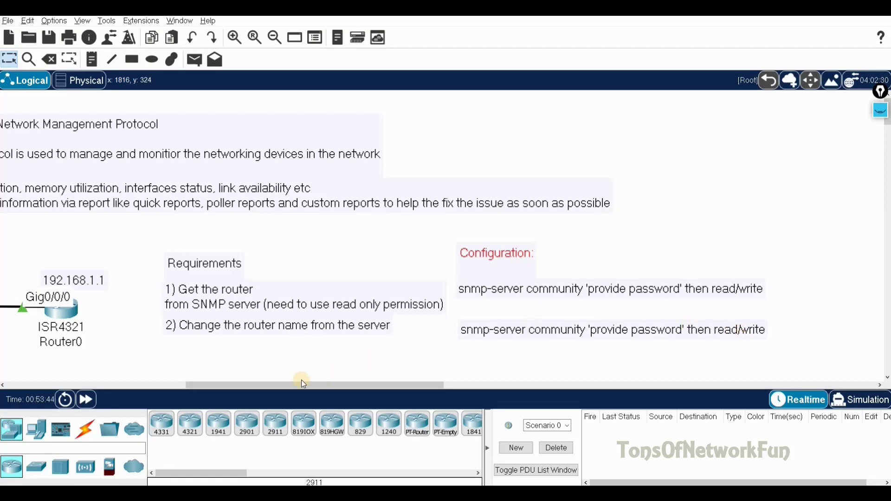
{"action": "left_click", "coordinate": [97, 387]}
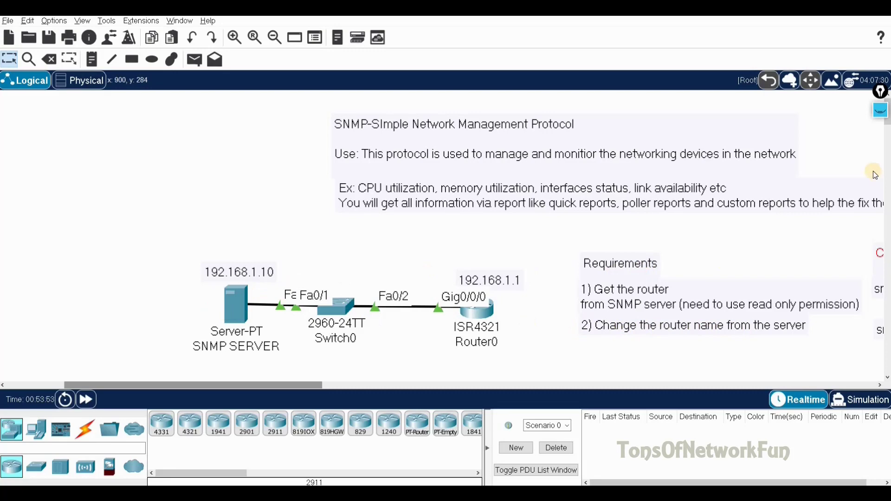
Clear the earlier ink, then circle the router and the SNMP server and underline SNMP
{"action": "left_click", "coordinate": [880, 111]}
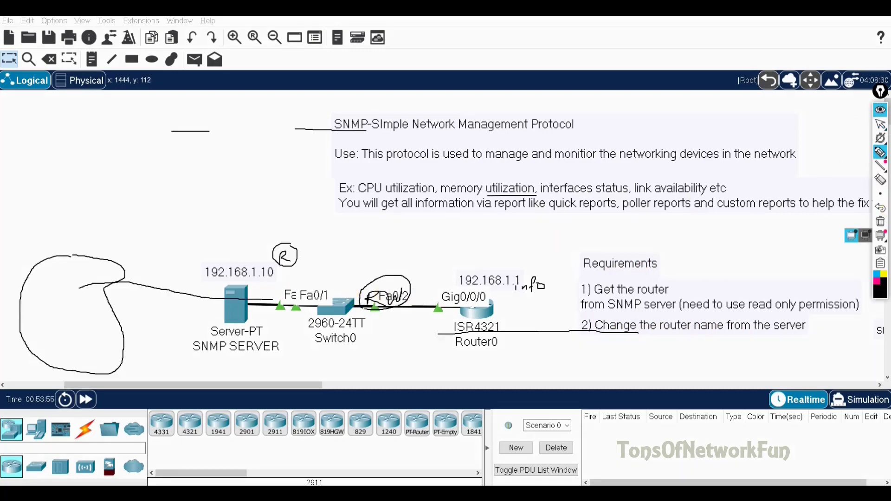
{"action": "left_click", "coordinate": [881, 221]}
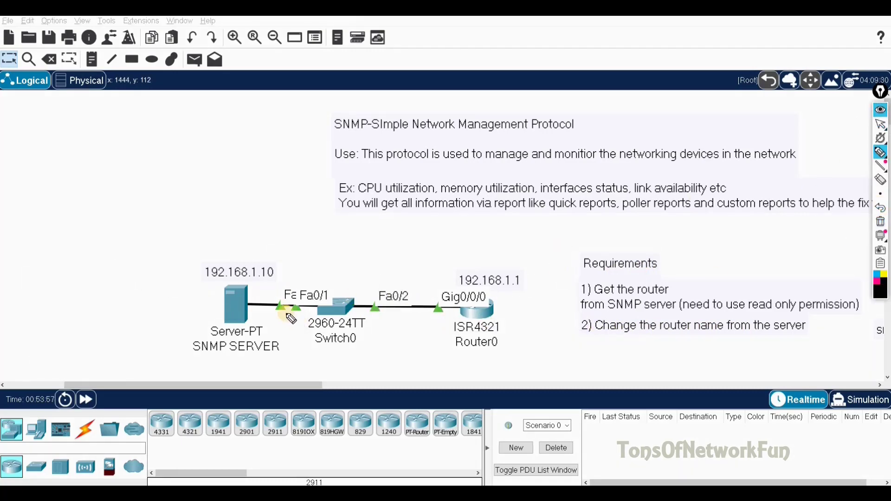
{"action": "mouse_move", "coordinate": [504, 284]}
{"action": "left_mouse_down"}
{"action": "mouse_move", "coordinate": [449, 290]}
{"action": "mouse_move", "coordinate": [467, 340]}
{"action": "mouse_move", "coordinate": [511, 294]}
{"action": "left_mouse_up"}
{"action": "mouse_move", "coordinate": [250, 266]}
{"action": "left_mouse_down"}
{"action": "mouse_move", "coordinate": [175, 282]}
{"action": "mouse_move", "coordinate": [182, 363]}
{"action": "mouse_move", "coordinate": [241, 370]}
{"action": "mouse_move", "coordinate": [279, 355]}
{"action": "mouse_move", "coordinate": [290, 319]}
{"action": "mouse_move", "coordinate": [263, 266]}
{"action": "left_mouse_up"}
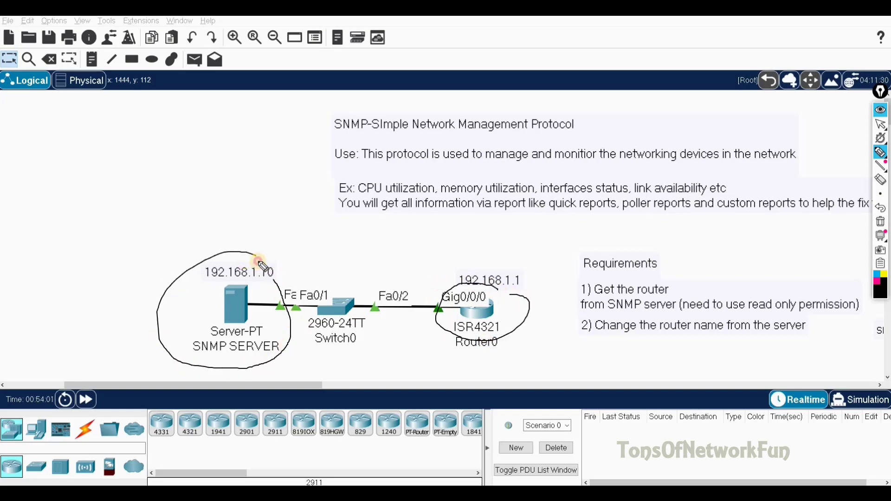
{"action": "left_click_drag", "start_coordinate": [332, 133], "coordinate": [388, 135]}
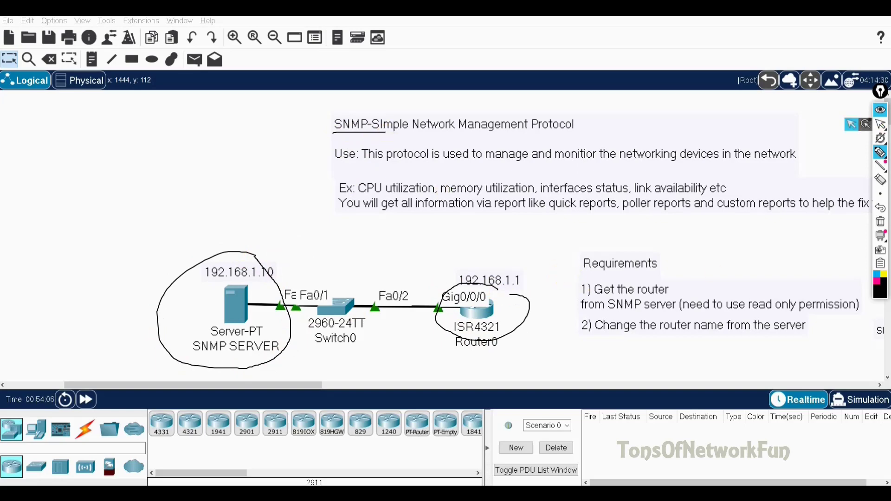
Circle Router0, draw a bracket linking it to the Requirements list, then clear all ink
{"action": "left_click", "coordinate": [884, 112]}
{"action": "left_click", "coordinate": [884, 116]}
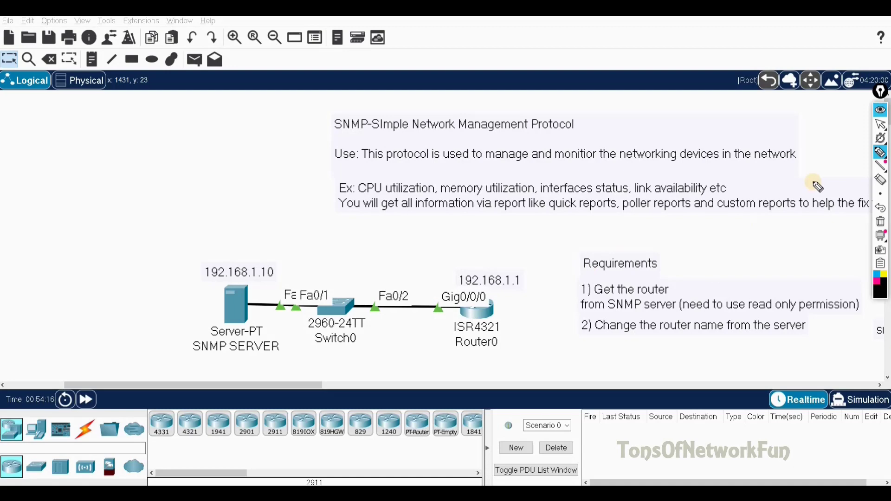
{"action": "left_click", "coordinate": [881, 112]}
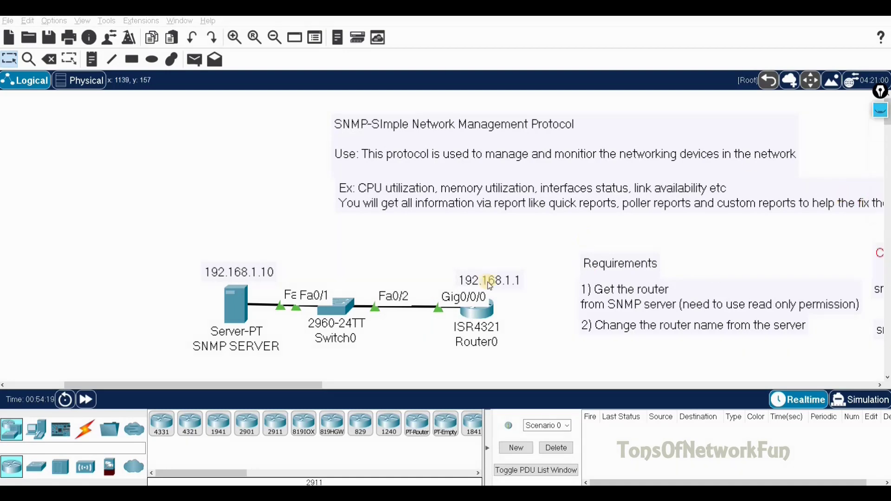
{"action": "left_click", "coordinate": [881, 112]}
{"action": "mouse_move", "coordinate": [494, 272]}
{"action": "left_mouse_down"}
{"action": "mouse_move", "coordinate": [433, 305]}
{"action": "mouse_move", "coordinate": [458, 352]}
{"action": "mouse_move", "coordinate": [510, 348]}
{"action": "mouse_move", "coordinate": [537, 301]}
{"action": "mouse_move", "coordinate": [485, 274]}
{"action": "left_mouse_up"}
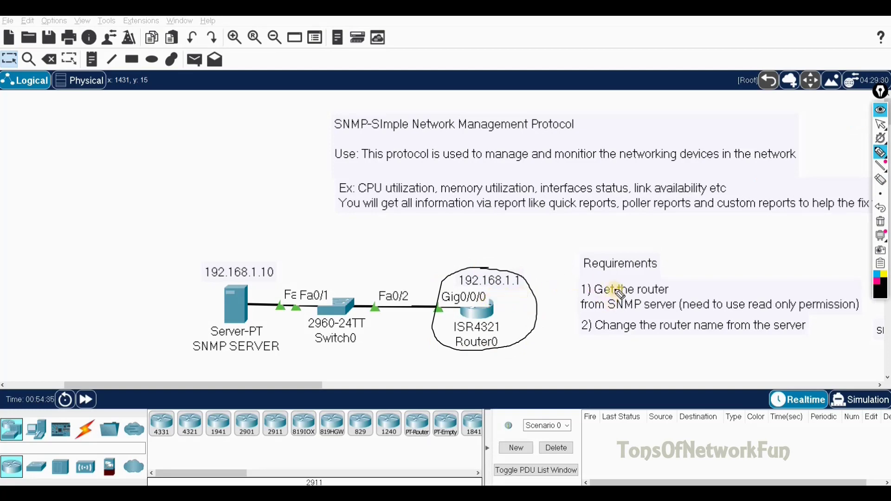
{"action": "mouse_move", "coordinate": [596, 271]}
{"action": "left_mouse_down"}
{"action": "mouse_move", "coordinate": [569, 348]}
{"action": "mouse_move", "coordinate": [623, 347]}
{"action": "left_mouse_up"}
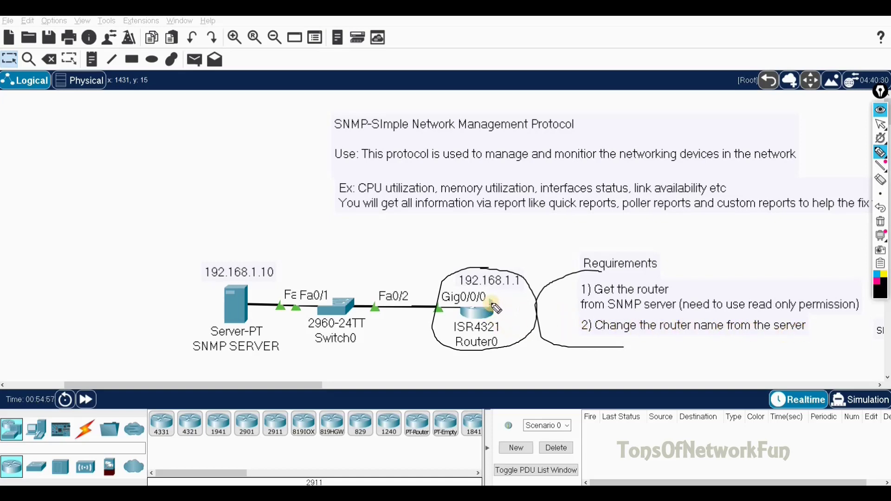
{"action": "left_click", "coordinate": [881, 111]}
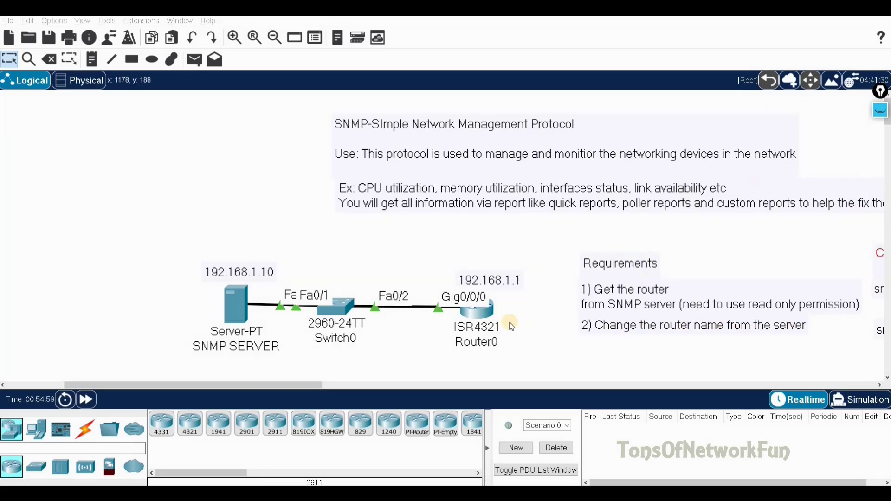
Open Router0's CLI and enter privileged mode with en
{"action": "left_click", "coordinate": [487, 318]}
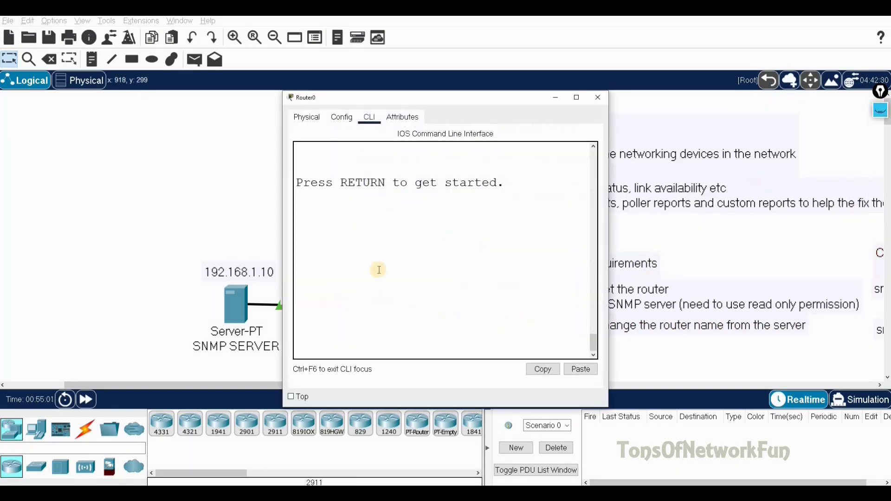
{"action": "key", "text": "Return"}
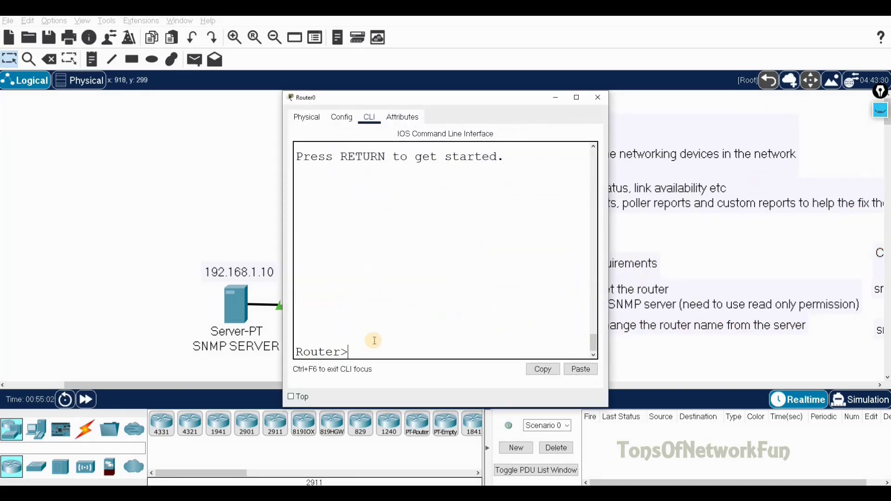
{"action": "type", "text": "en"}
{"action": "key", "text": "Return"}
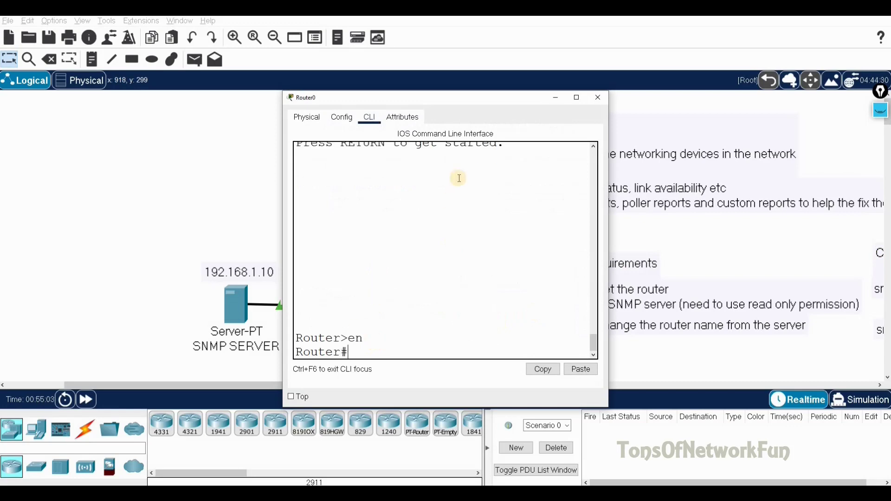
Ping 192.168.1.10 successfully (5/5), then enter global configuration mode with conf t
{"action": "left_click_drag", "start_coordinate": [463, 100], "coordinate": [664, 53]}
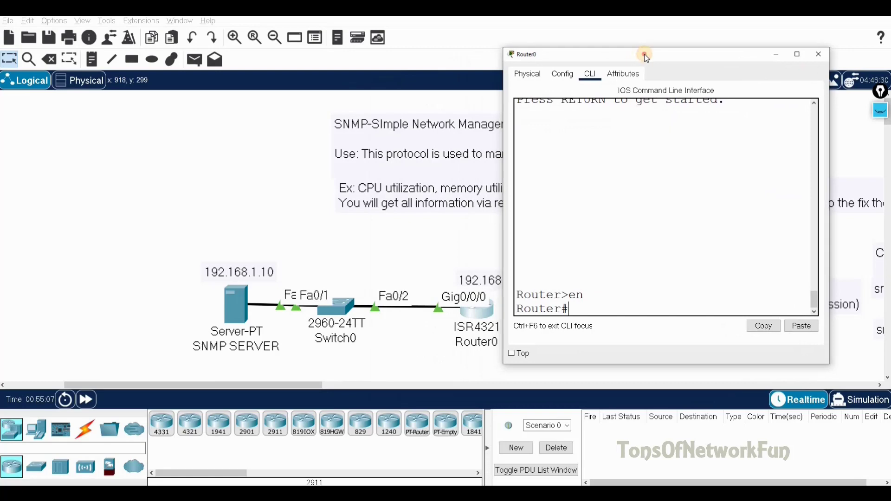
{"action": "type", "text": "ping 19"}
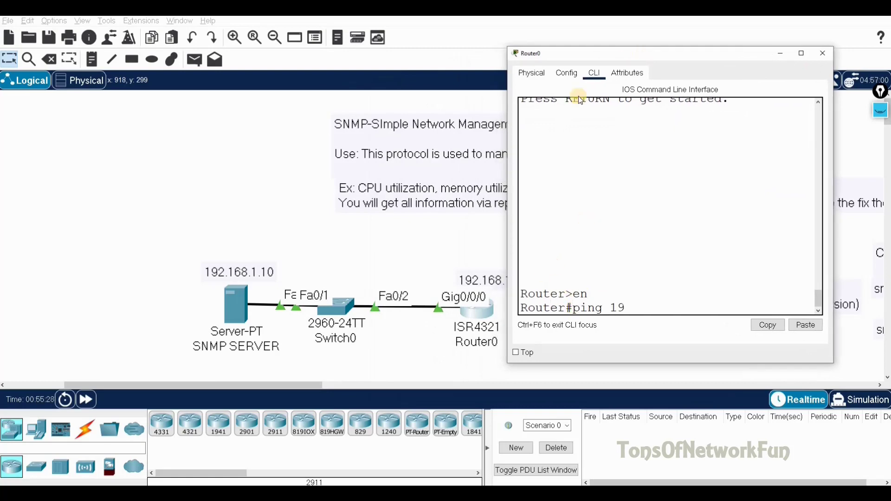
{"action": "type", "text": "2.168.1.10"}
{"action": "key", "text": "Return"}
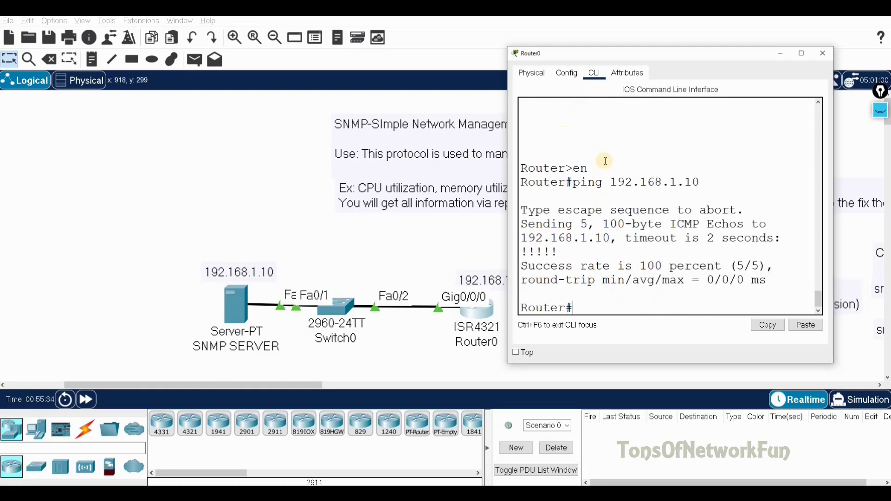
{"action": "type", "text": "conf t"}
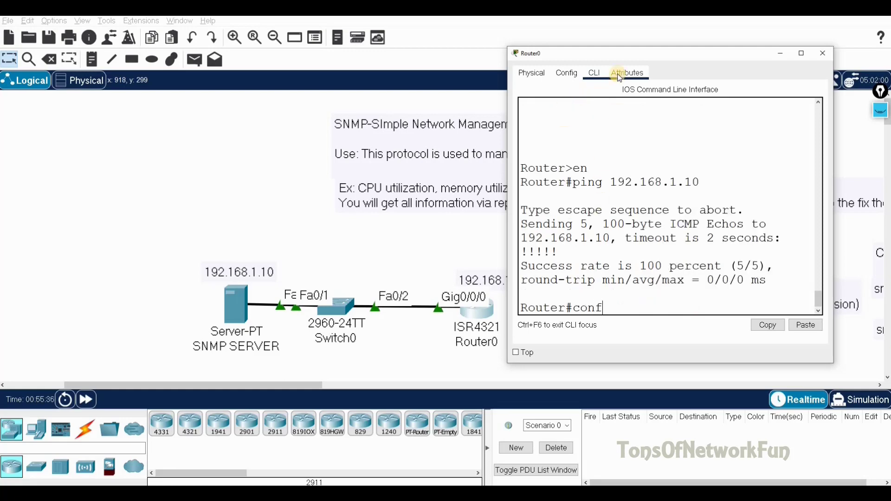
{"action": "key", "text": "Return"}
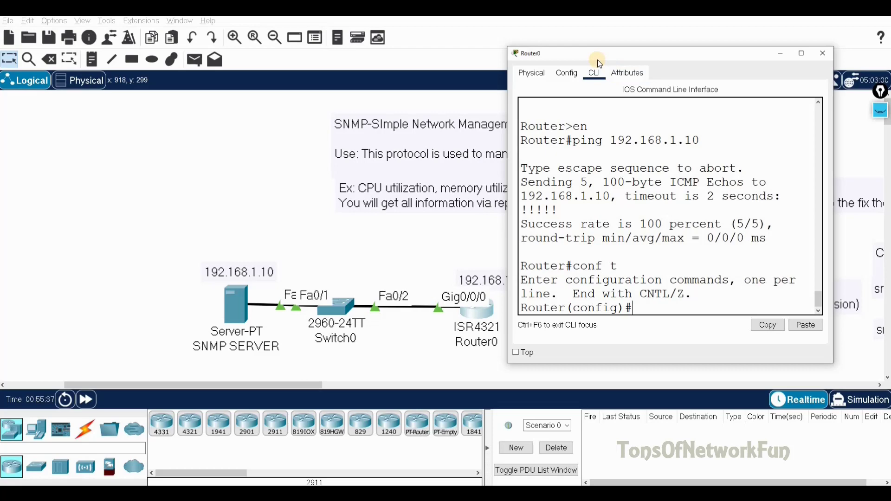
Configure a read-only SNMP community (snmp-server community ... ro) on Router0, checking the warm-start message
{"action": "type", "text": "sn"}
{"action": "key", "text": "Tab"}
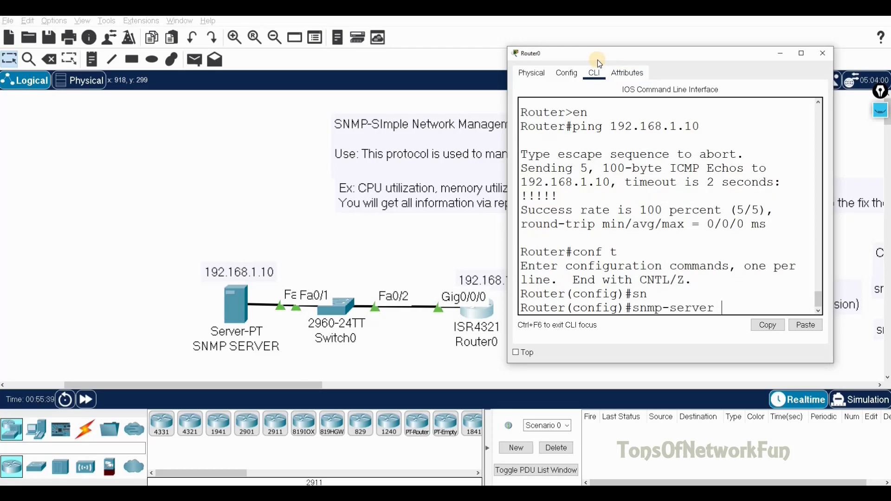
{"action": "type", "text": "c"}
{"action": "key", "text": "Tab"}
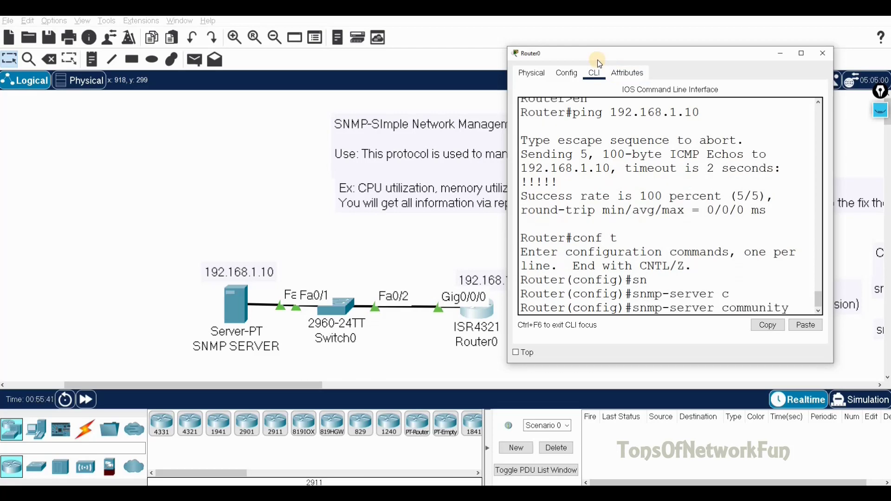
{"action": "left_click_drag", "start_coordinate": [597, 60], "coordinate": [231, 98]}
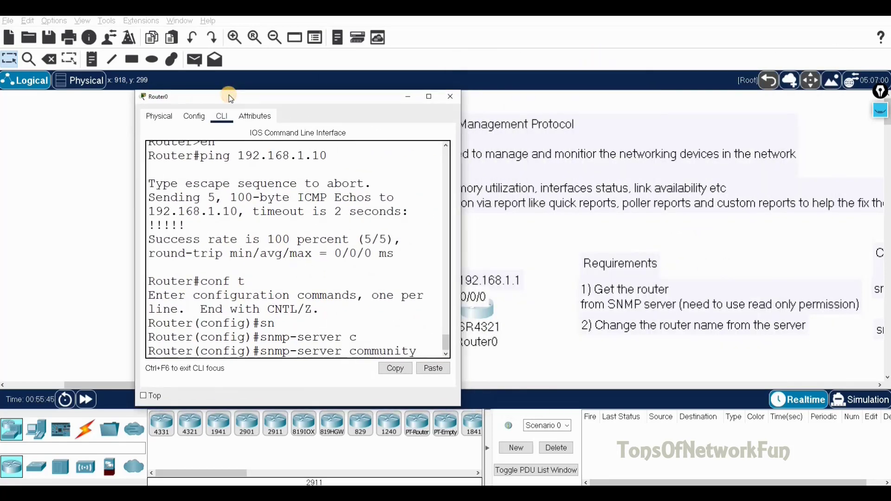
{"action": "type", "text": "?"}
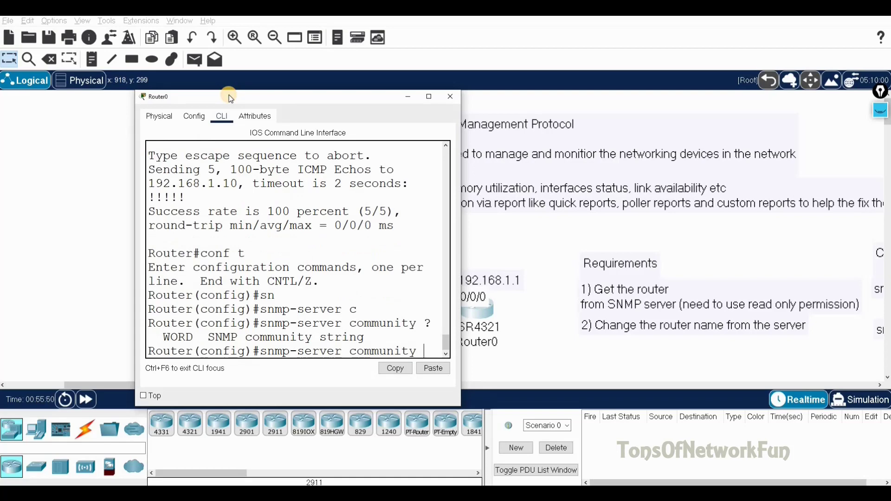
{"action": "type", "text": "CISCO123"}
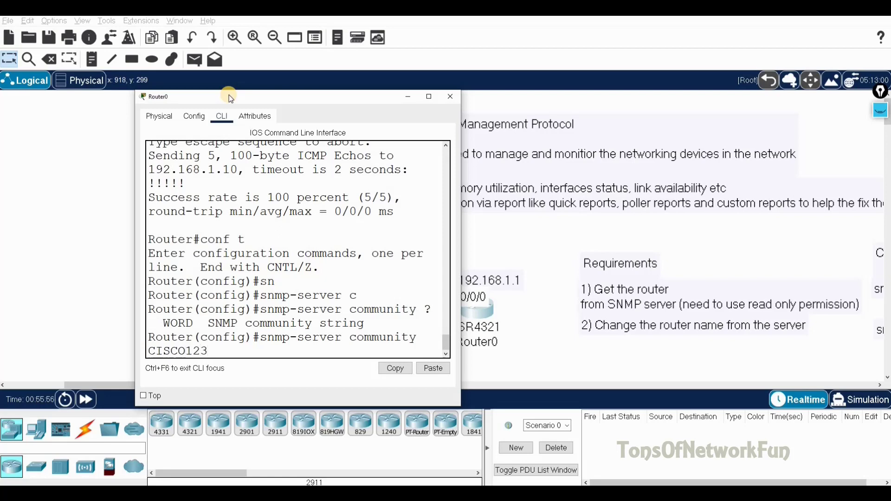
{"action": "type", "text": " ?"}
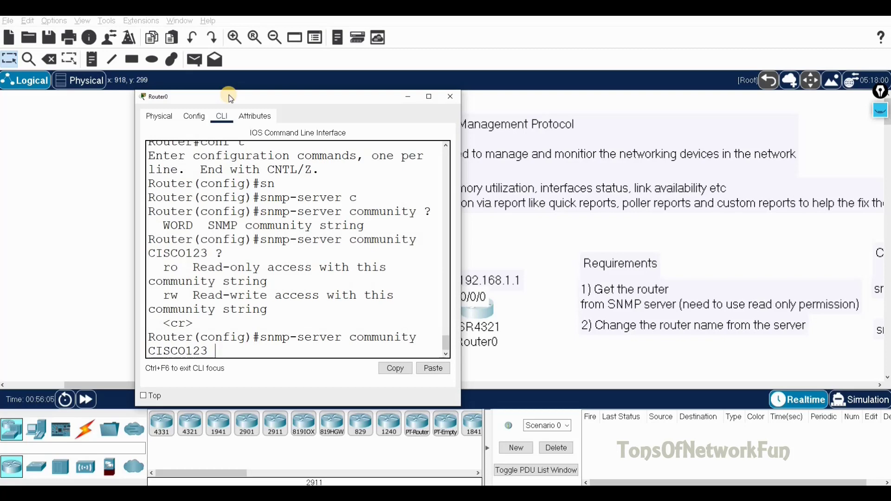
{"action": "double_click", "coordinate": [171, 268]}
{"action": "left_click", "coordinate": [218, 349]}
{"action": "type", "text": "ro ?"}
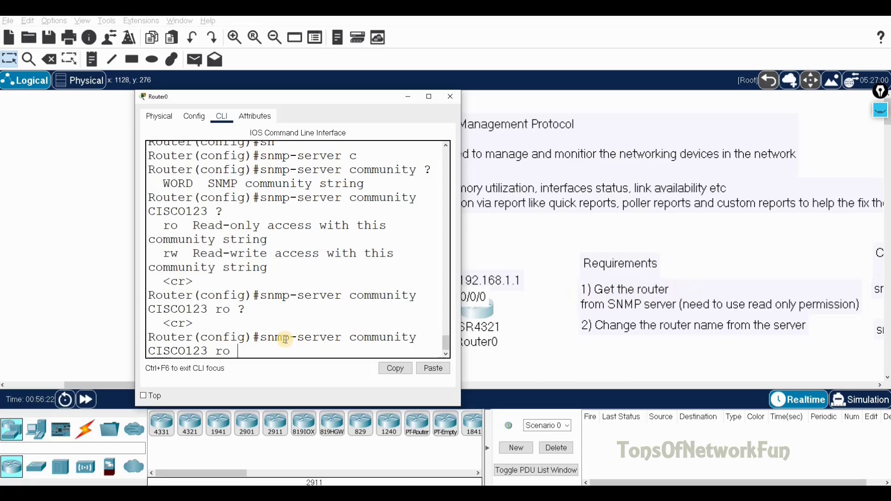
{"action": "key", "text": "Return"}
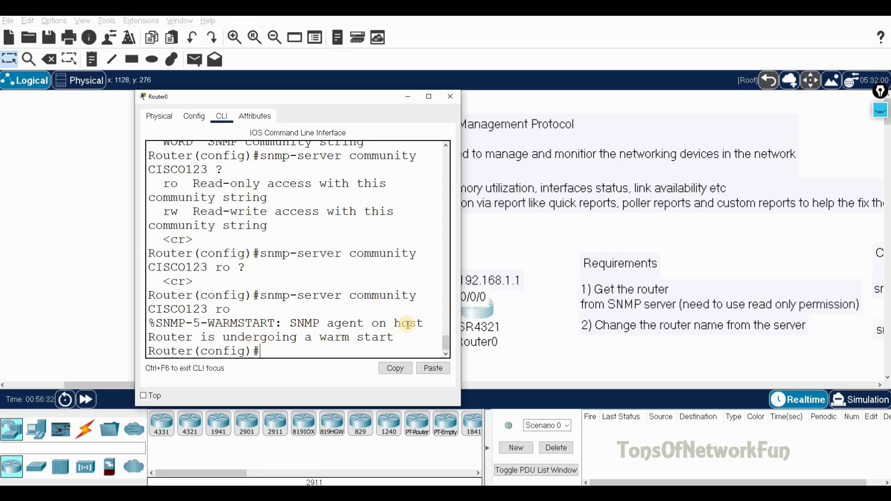
{"action": "left_click_drag", "start_coordinate": [155, 324], "coordinate": [394, 339]}
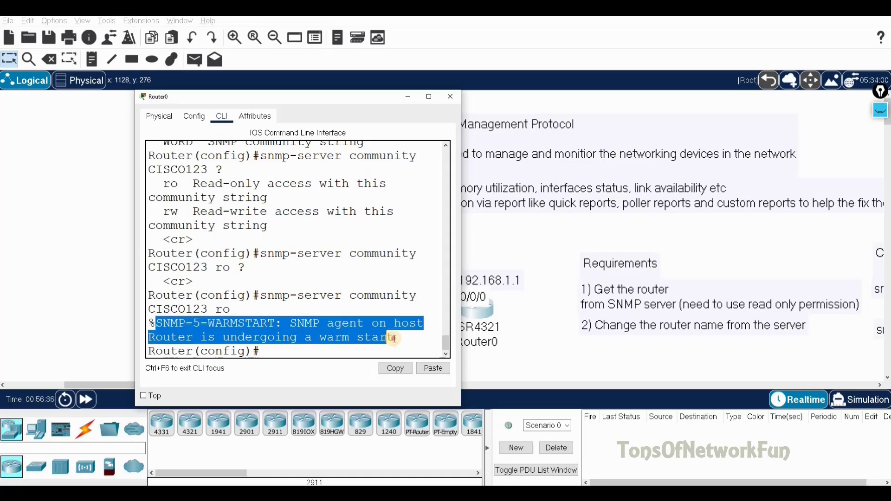
{"action": "left_click", "coordinate": [285, 352]}
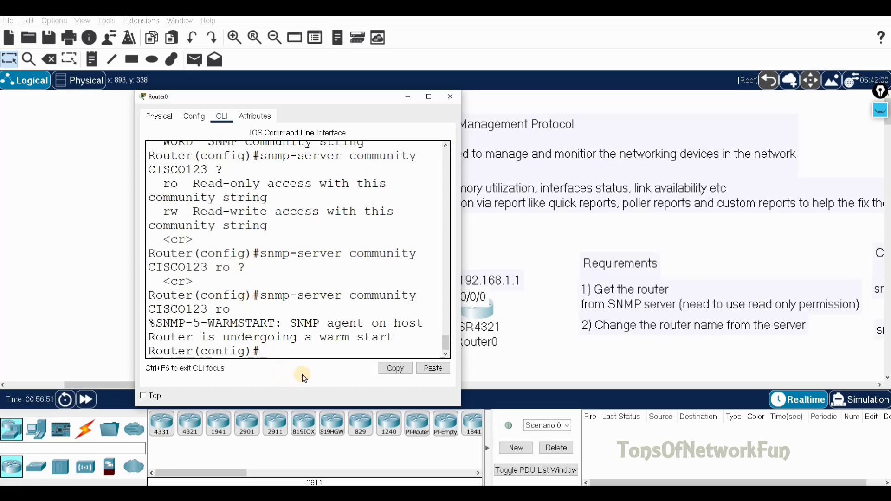
Add the same community string with rw access, then save the configuration with do wr
{"action": "type", "text": "snm"}
{"action": "key", "text": "Tab"}
{"action": "type", "text": "com"}
{"action": "key", "text": "Tab"}
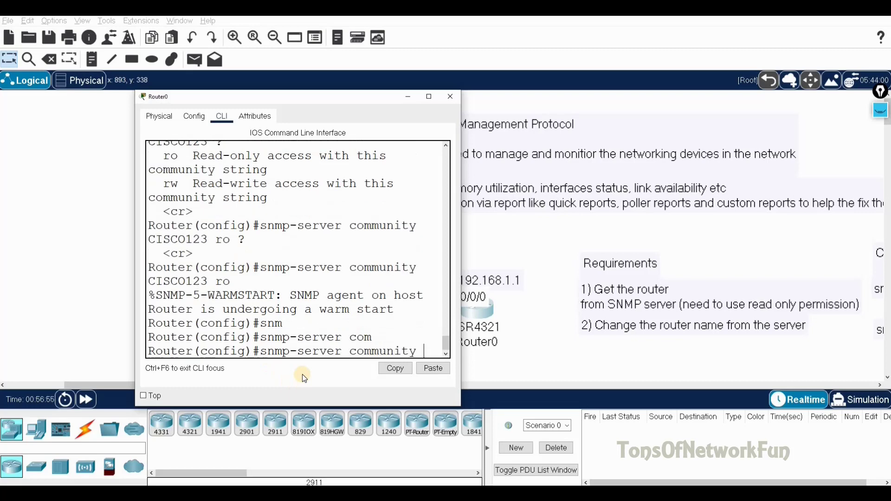
{"action": "type", "text": "?"}
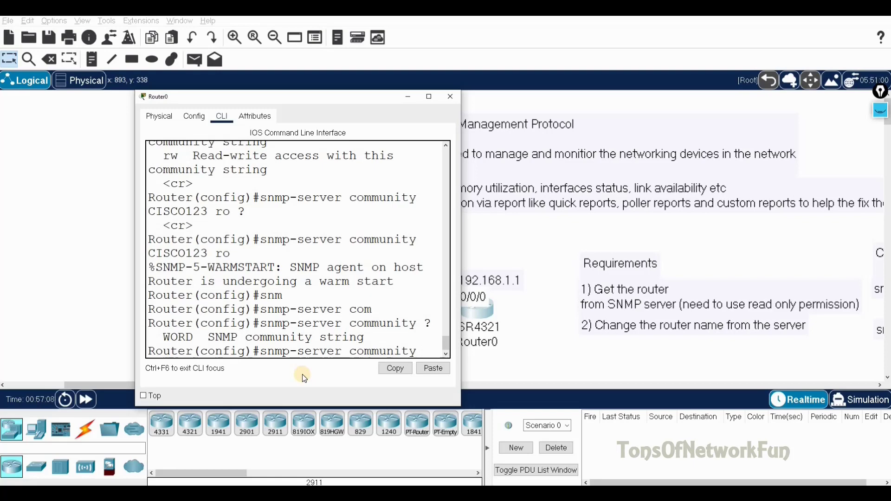
{"action": "type", "text": "CISC"}
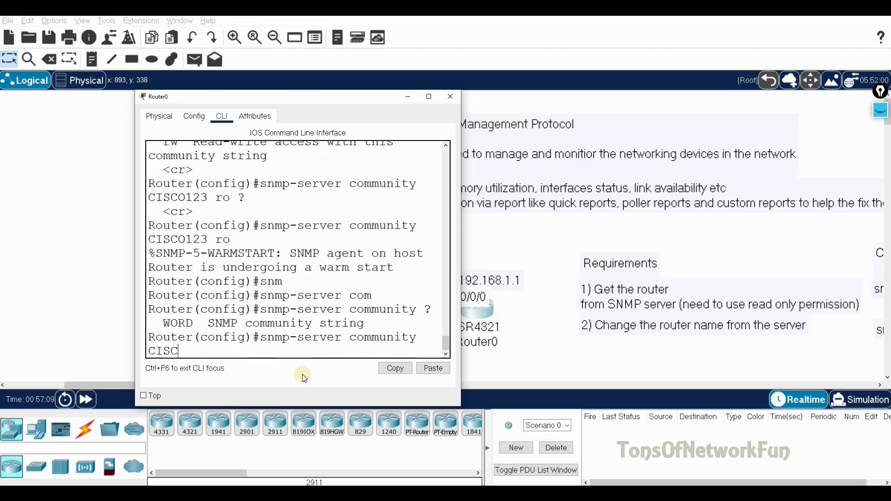
{"action": "type", "text": "O123 ?"}
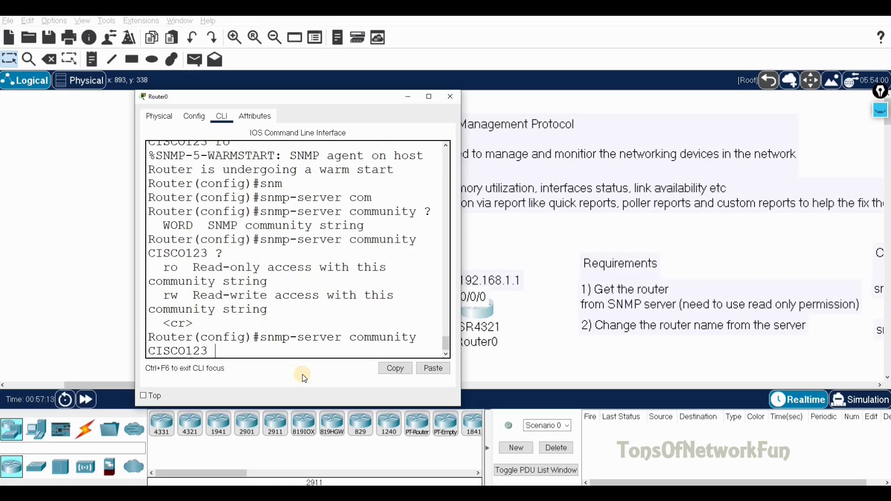
{"action": "left_click_drag", "start_coordinate": [185, 298], "coordinate": [170, 300]}
{"action": "left_click", "coordinate": [218, 348]}
{"action": "type", "text": "rw"}
{"action": "key", "text": "Return"}
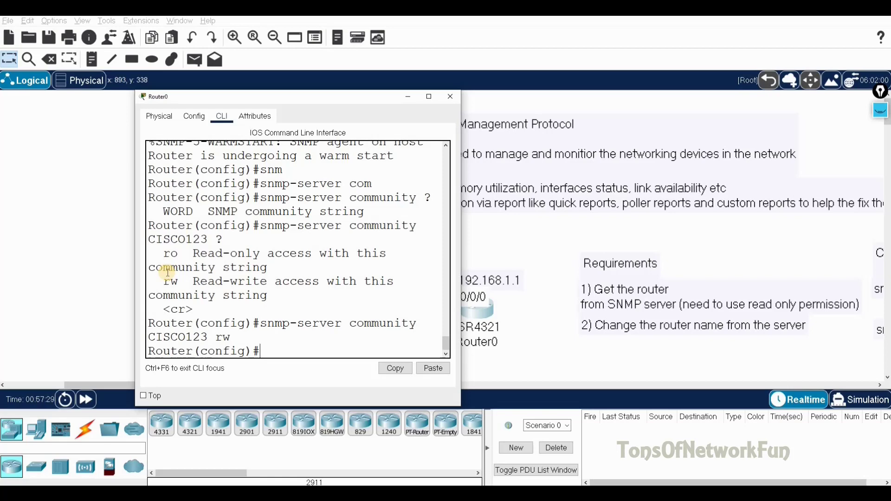
{"action": "type", "text": "do wr"}
{"action": "key", "text": "Return"}
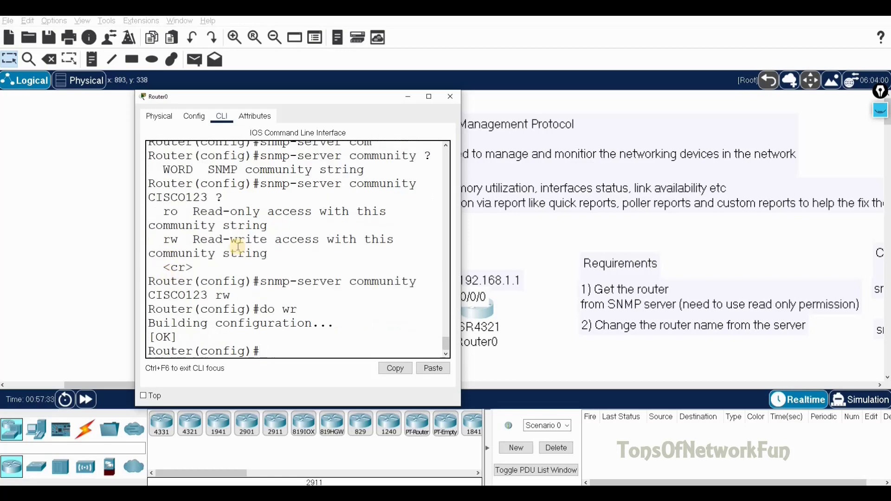
Close Router0's window and launch the MIB Browser from the server's Desktop tab
{"action": "left_click", "coordinate": [450, 98]}
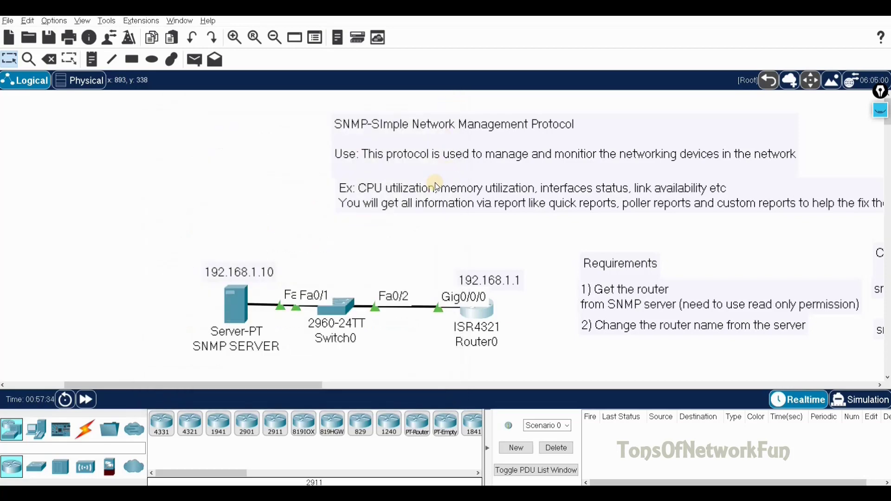
{"action": "left_click", "coordinate": [240, 301]}
{"action": "left_click", "coordinate": [459, 134]}
{"action": "left_click", "coordinate": [416, 117]}
{"action": "left_click_drag", "start_coordinate": [381, 93], "coordinate": [316, 82]}
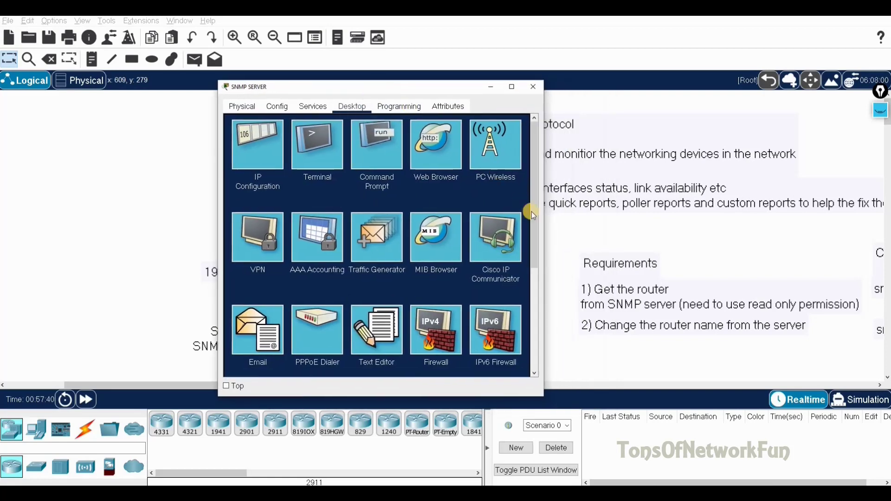
{"action": "left_click_drag", "start_coordinate": [640, 210], "coordinate": [646, 209]}
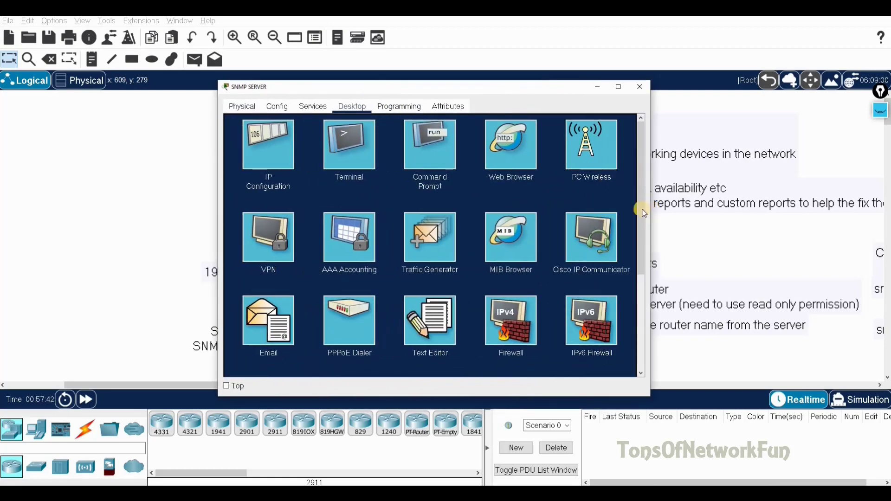
{"action": "scroll", "coordinate": [530, 246], "scroll_direction": "down", "scroll_amount": 1}
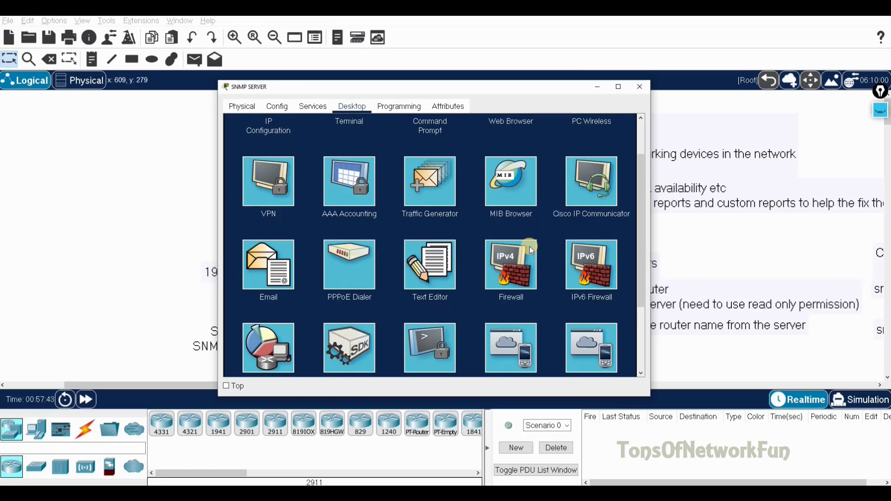
{"action": "scroll", "coordinate": [531, 246], "scroll_direction": "down", "scroll_amount": 1}
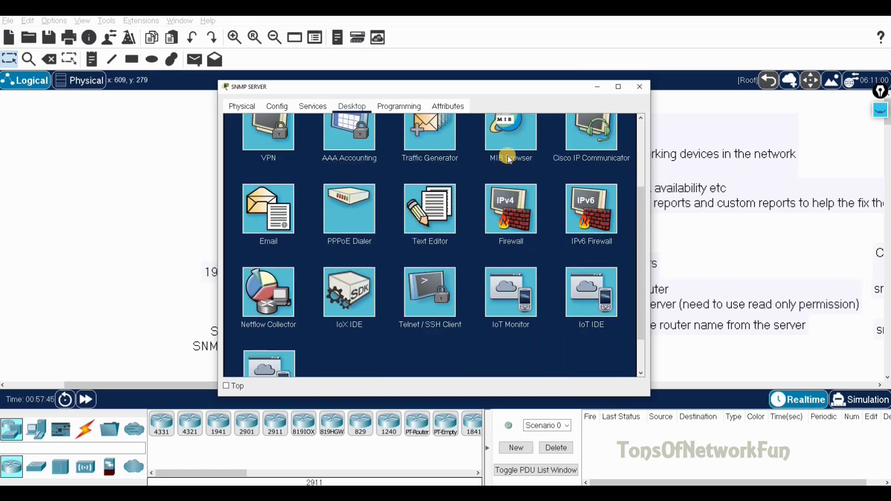
{"action": "scroll", "coordinate": [519, 163], "scroll_direction": "up", "scroll_amount": 1}
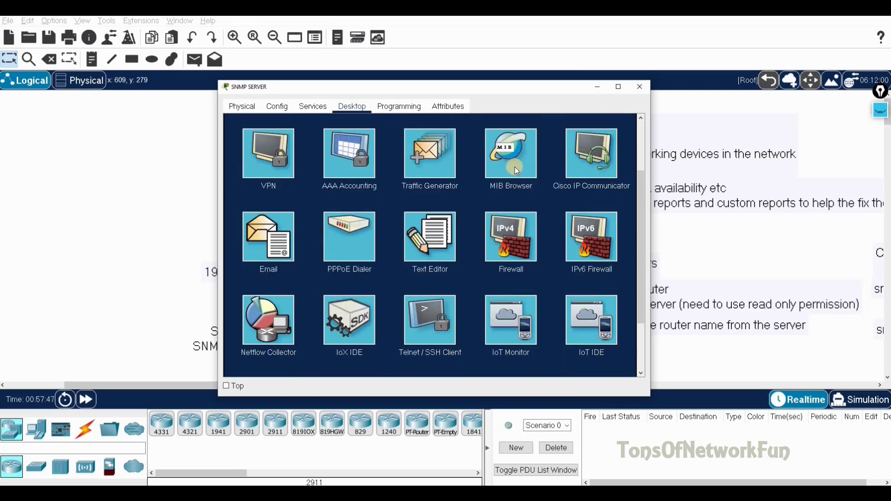
{"action": "left_click", "coordinate": [517, 170]}
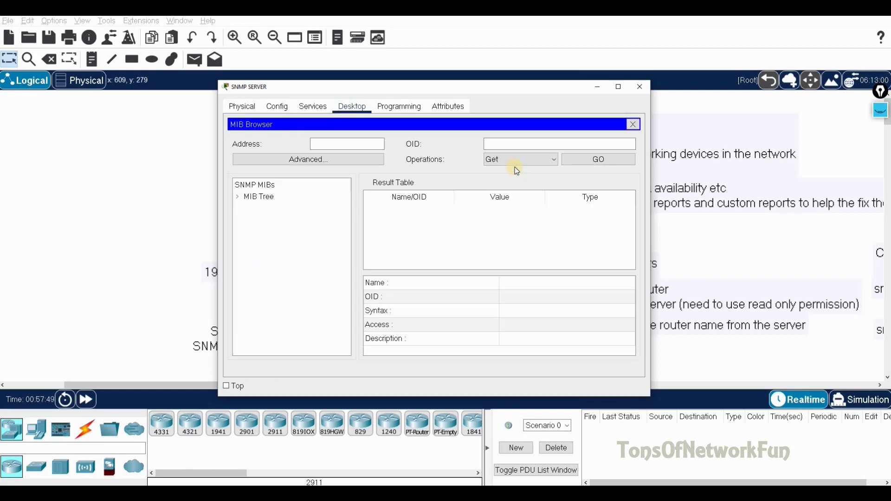
Open the MIB Browser's Advanced settings and set the target address to 192.168.1.1
{"action": "left_click", "coordinate": [311, 160]}
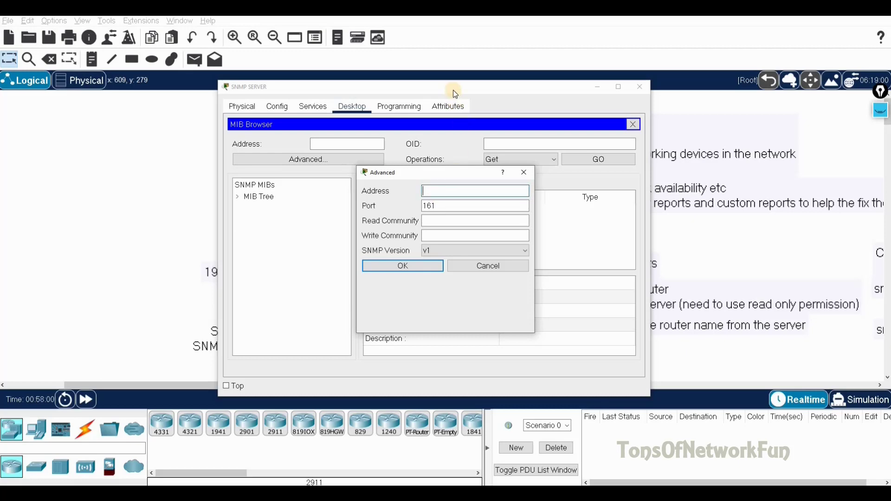
{"action": "left_click_drag", "start_coordinate": [455, 94], "coordinate": [341, 222]}
{"action": "left_click_drag", "start_coordinate": [405, 174], "coordinate": [234, 206]}
{"action": "left_click_drag", "start_coordinate": [420, 219], "coordinate": [620, 102]}
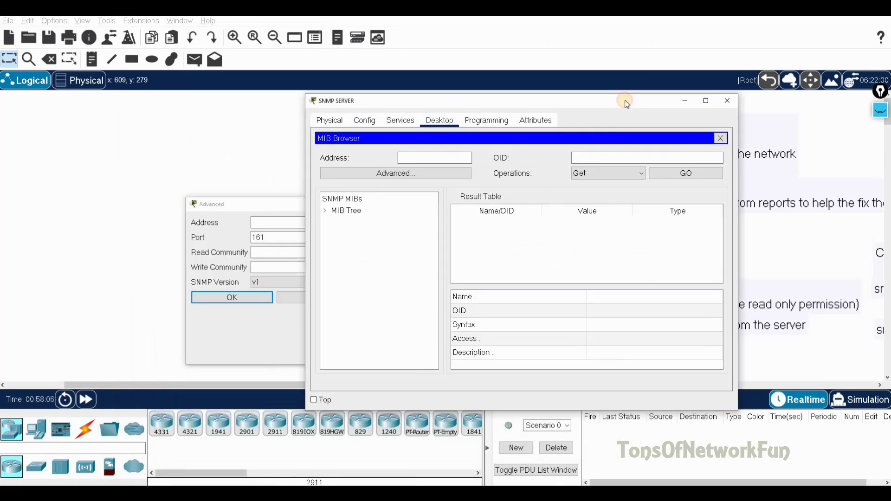
{"action": "left_click", "coordinate": [444, 168]}
{"action": "left_click", "coordinate": [458, 168]}
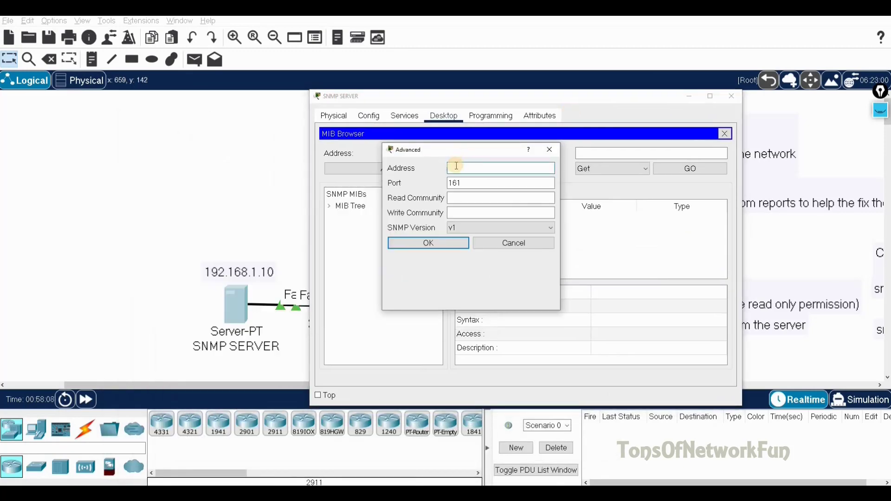
{"action": "type", "text": "192.168.1.1"}
{"action": "left_click", "coordinate": [456, 183]}
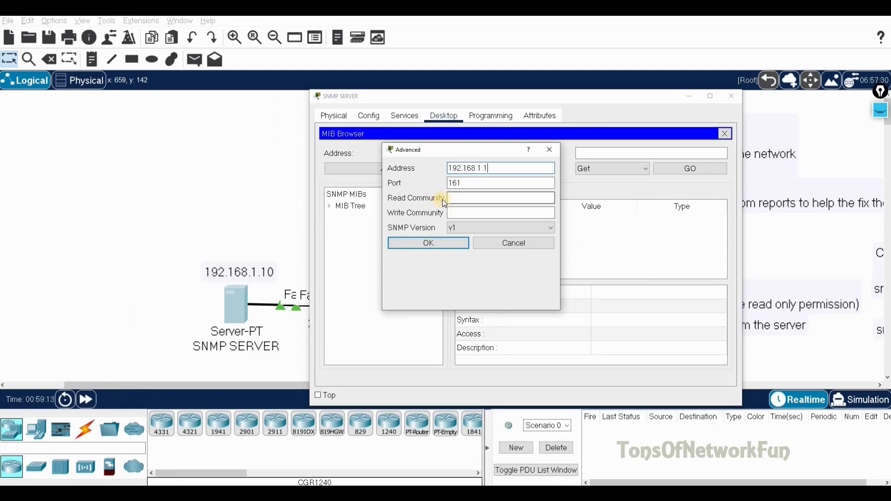
Enter the read and write community strings, choose SNMP version v2, and confirm with OK
{"action": "left_click", "coordinate": [460, 200]}
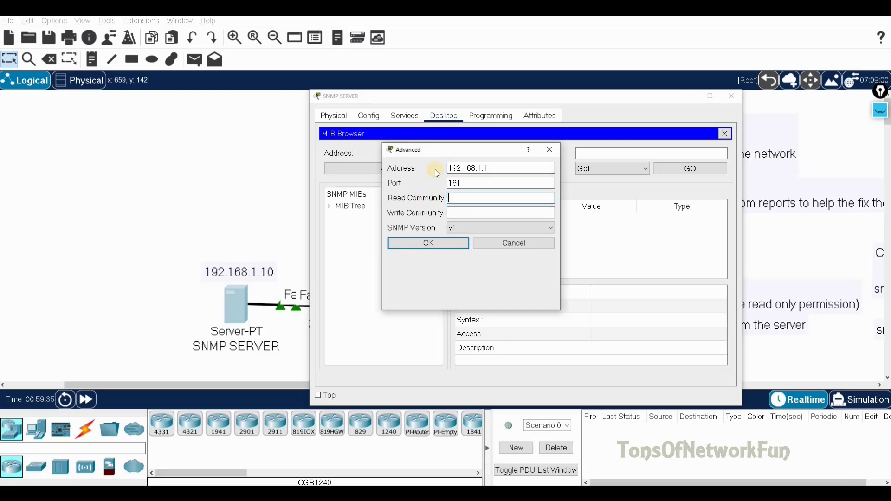
{"action": "type", "text": "publi123"}
{"action": "key", "text": "Tab"}
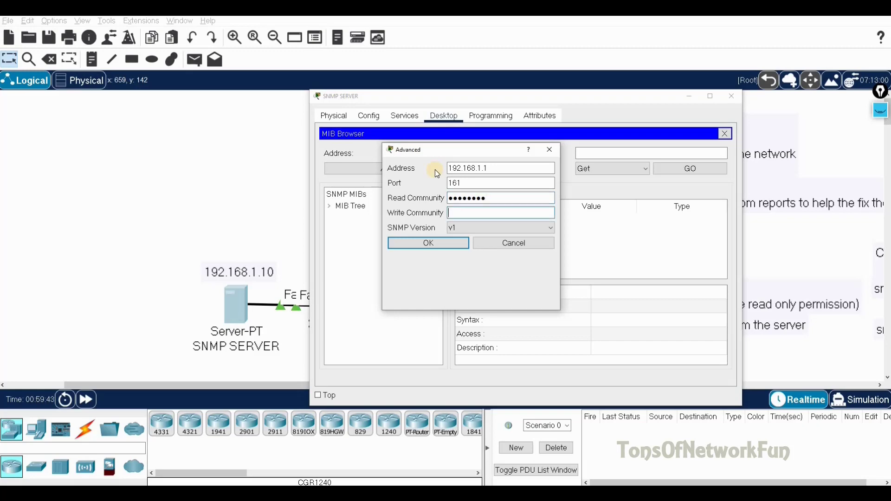
{"action": "type", "text": "cisco123"}
{"action": "left_click", "coordinate": [477, 229]}
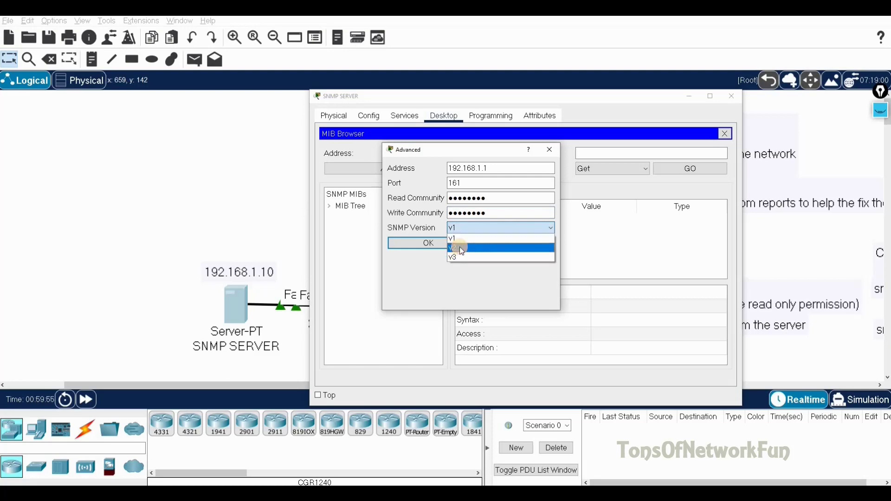
{"action": "left_click", "coordinate": [460, 246]}
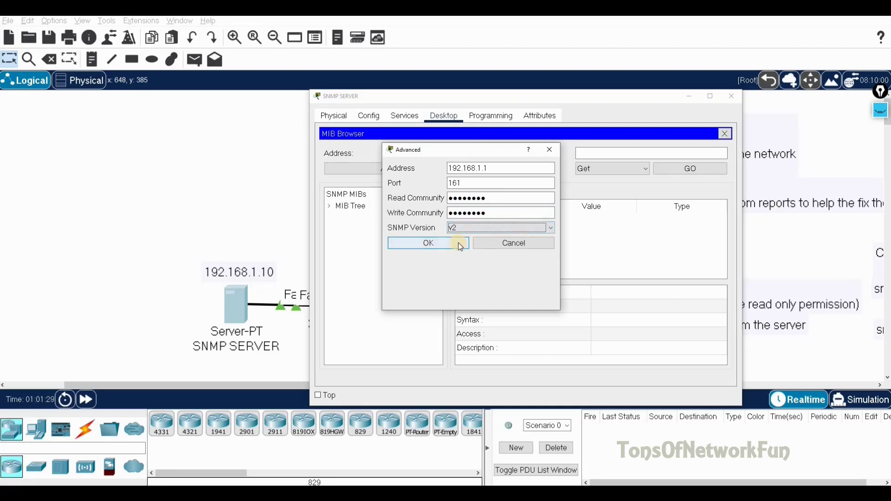
{"action": "left_click", "coordinate": [459, 242]}
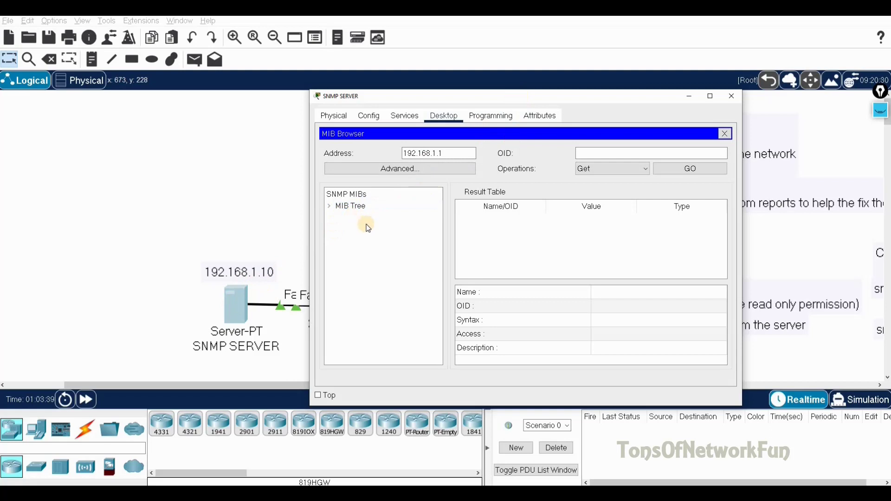
Browse router_std MIBs > mib-2 > system and select sysName, loading OID 1.3.6.1.2.1.1.5.0
{"action": "left_click", "coordinate": [330, 206]}
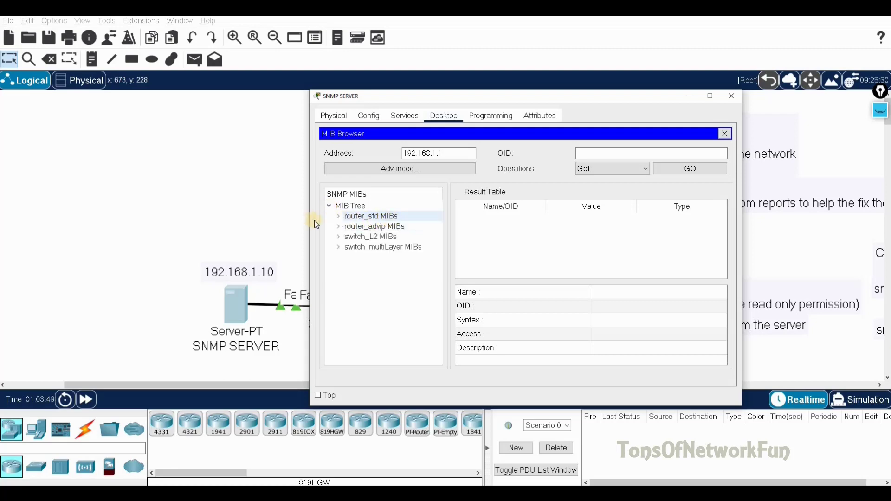
{"action": "left_click", "coordinate": [339, 218]}
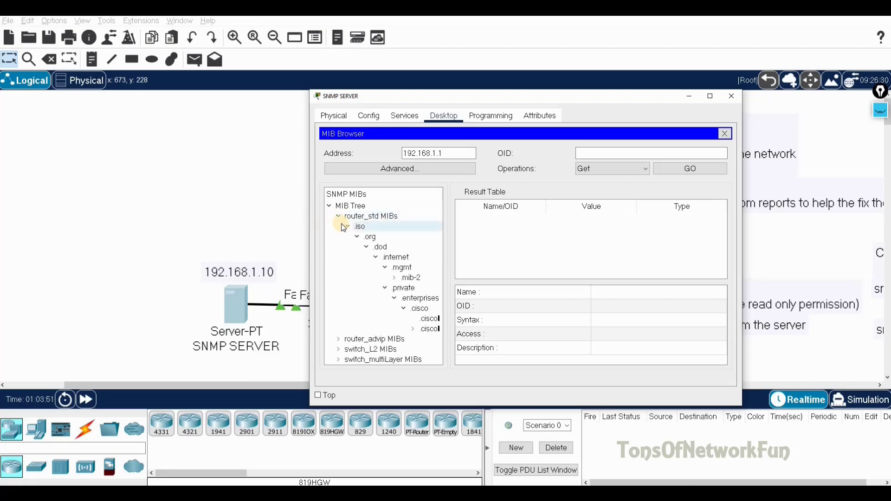
{"action": "left_click", "coordinate": [395, 279]}
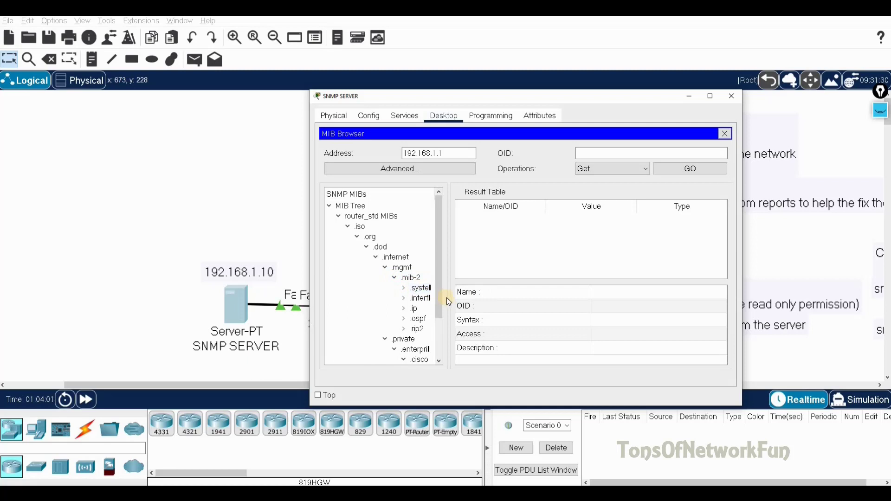
{"action": "left_click_drag", "start_coordinate": [449, 298], "coordinate": [502, 295]}
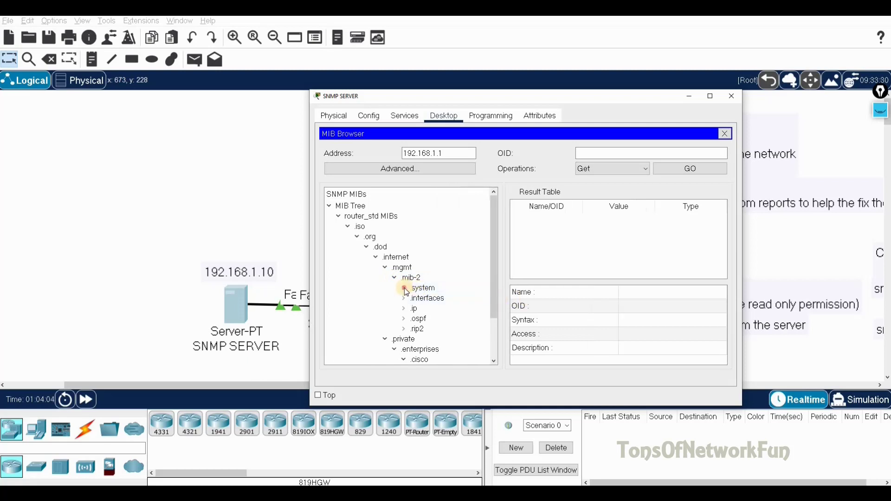
{"action": "left_click", "coordinate": [404, 289]}
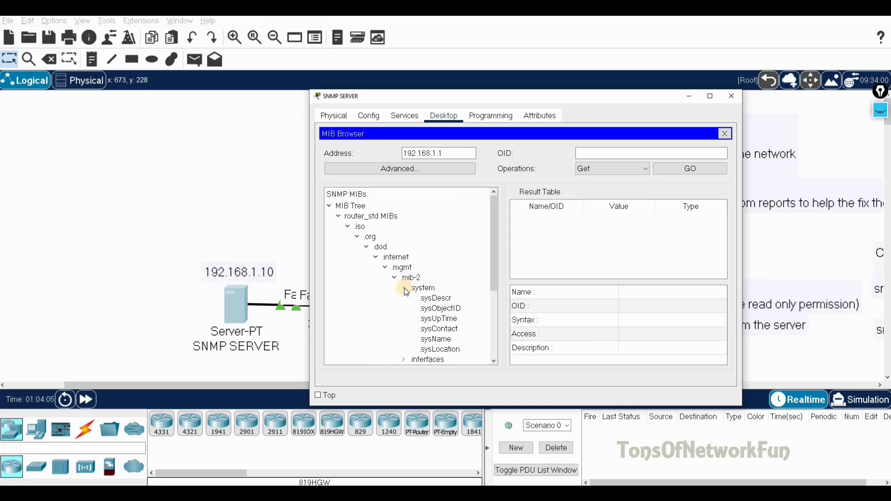
{"action": "left_click", "coordinate": [432, 341]}
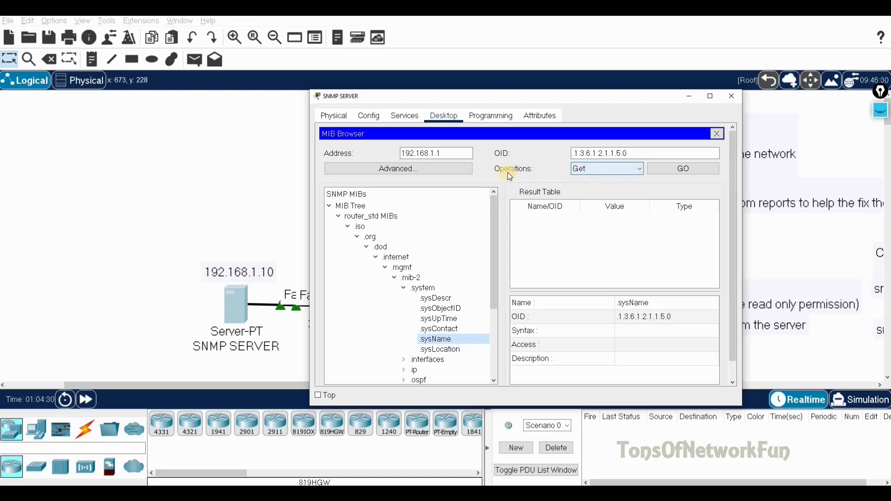
Run an SNMP Get on sysName (1.3.6.1.2.1.1.5.0), returning Router from 192.168.1.1
{"action": "left_click", "coordinate": [594, 170]}
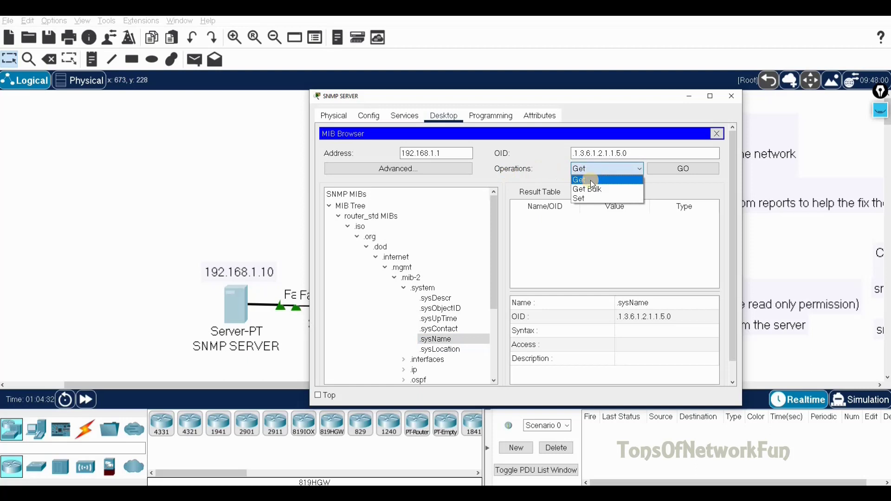
{"action": "left_click", "coordinate": [584, 180]}
{"action": "left_click", "coordinate": [675, 174]}
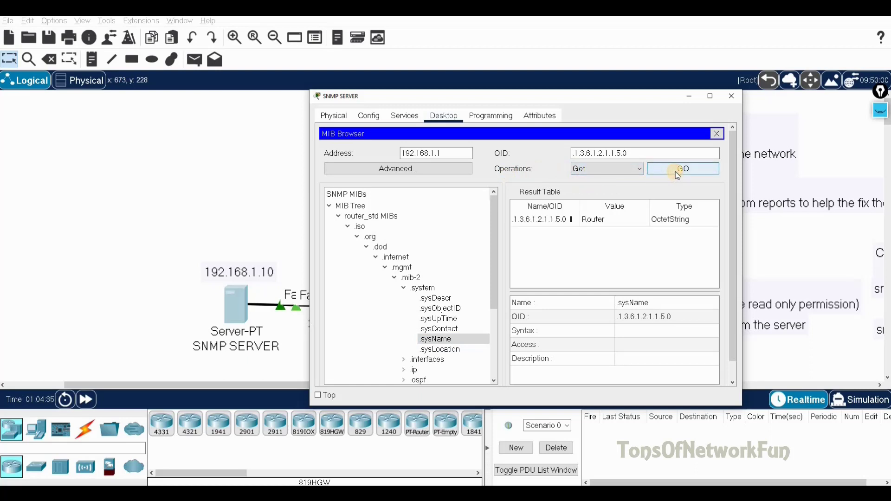
Check the Result Table, then move the server window aside toward the topology
{"action": "left_click", "coordinate": [599, 212]}
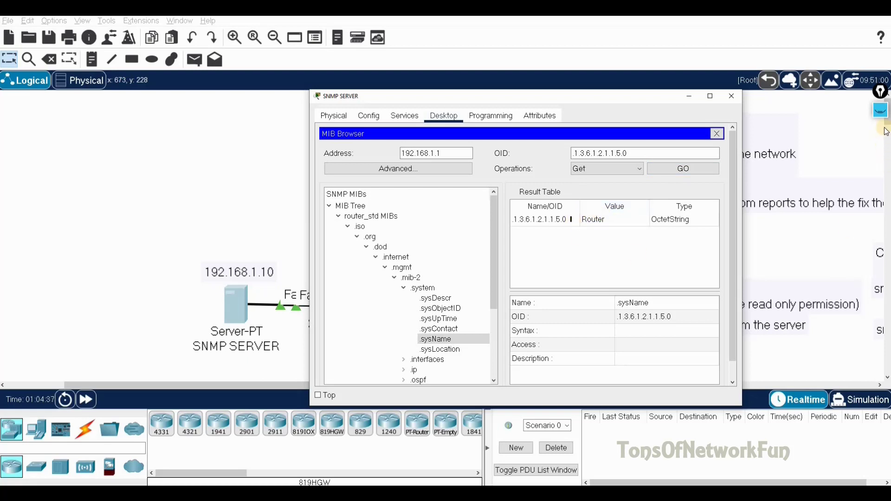
{"action": "left_click", "coordinate": [881, 110]}
{"action": "left_click", "coordinate": [881, 222]}
{"action": "mouse_move", "coordinate": [606, 205]}
{"action": "left_mouse_down"}
{"action": "mouse_move", "coordinate": [576, 218]}
{"action": "mouse_move", "coordinate": [583, 233]}
{"action": "mouse_move", "coordinate": [621, 229]}
{"action": "mouse_move", "coordinate": [598, 205]}
{"action": "mouse_move", "coordinate": [609, 224]}
{"action": "left_mouse_up"}
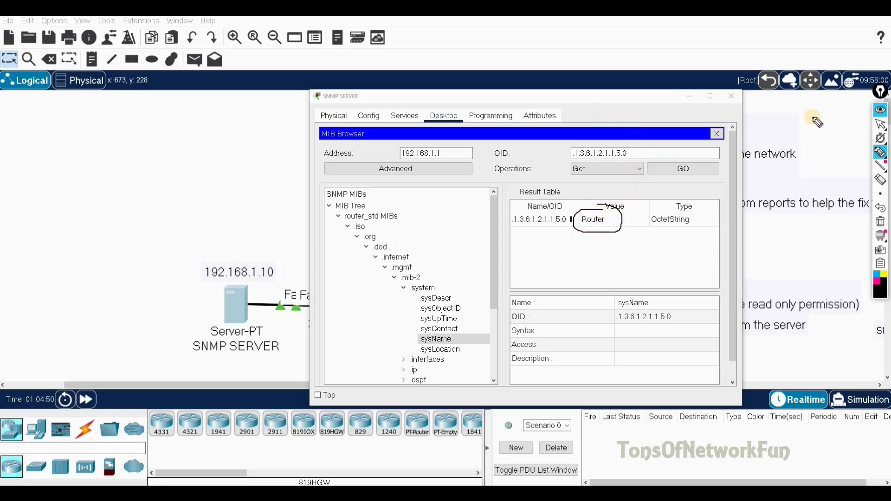
{"action": "left_click", "coordinate": [879, 110]}
{"action": "left_click_drag", "start_coordinate": [593, 99], "coordinate": [833, 112]}
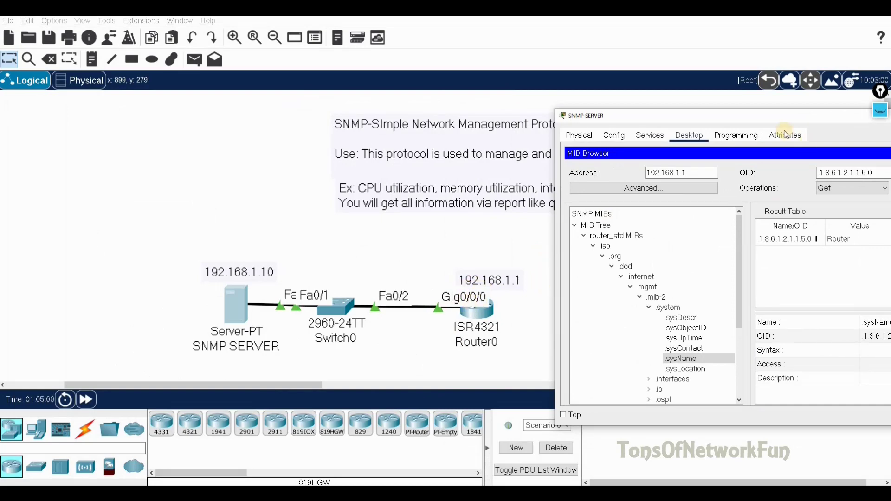
Move the server window away and scroll the workspace to show the server, switch, router and notes
{"action": "left_click_drag", "start_coordinate": [779, 116], "coordinate": [295, 114]}
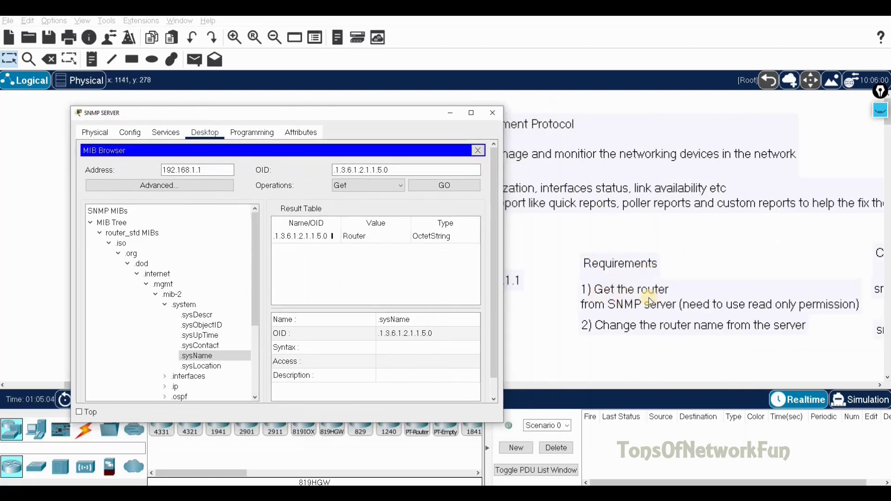
{"action": "left_click_drag", "start_coordinate": [281, 119], "coordinate": [237, 50]}
{"action": "left_click", "coordinate": [262, 388]}
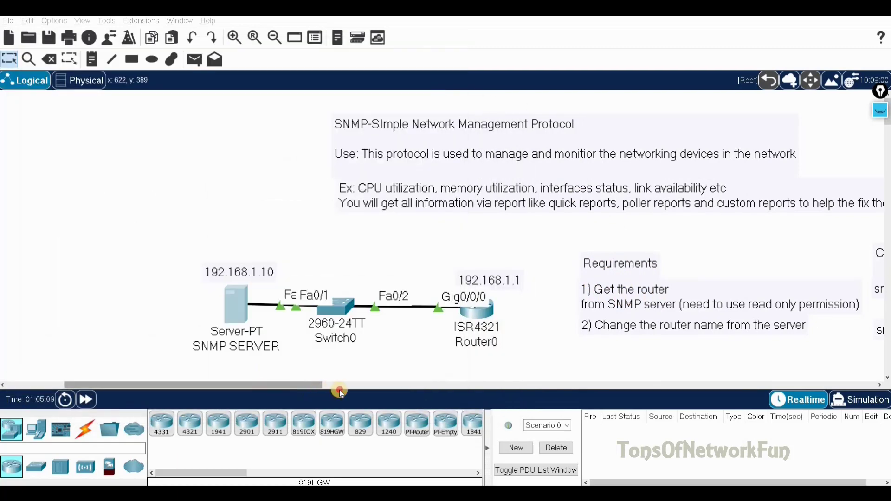
{"action": "left_click", "coordinate": [339, 389]}
{"action": "left_click", "coordinate": [418, 390]}
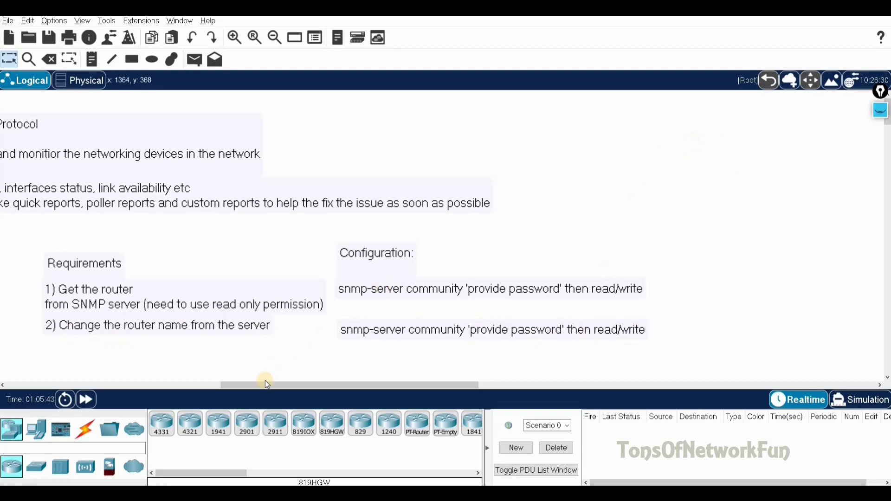
{"action": "left_click_drag", "start_coordinate": [260, 385], "coordinate": [110, 390]}
{"action": "left_click", "coordinate": [110, 390]}
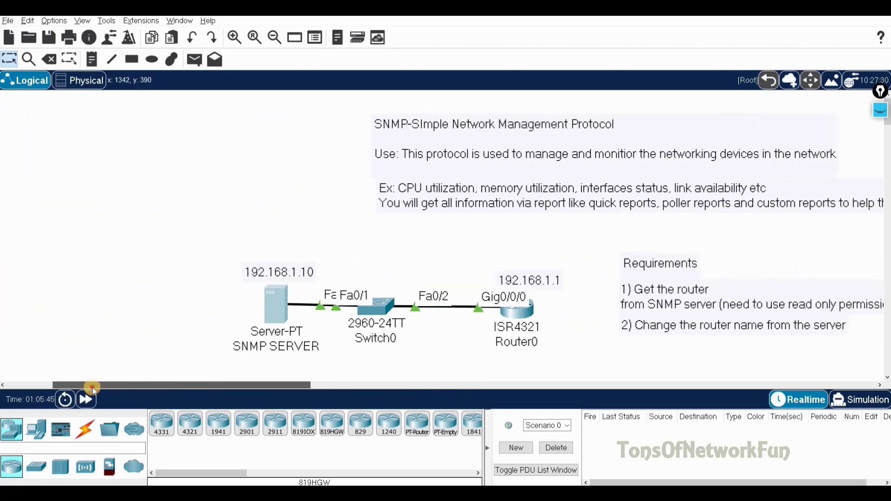
Reopen the SNMP server's MIB Browser on the right side with the Operations list showing
{"action": "left_click", "coordinate": [279, 306]}
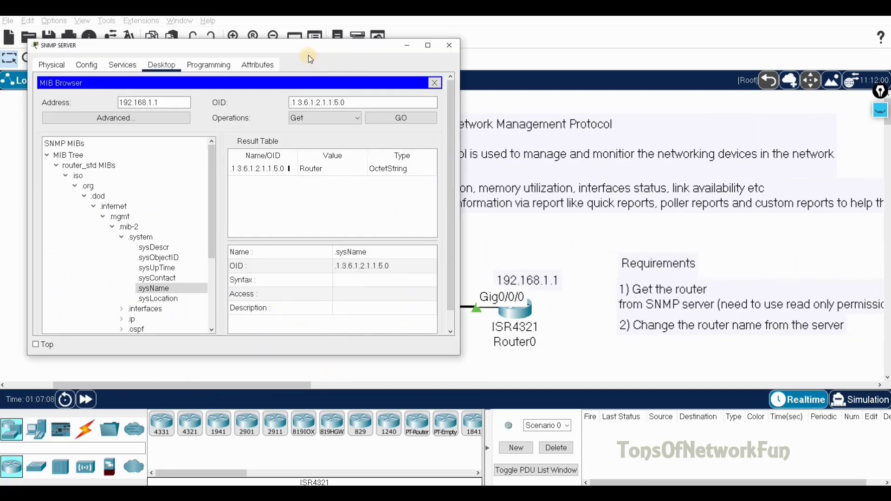
{"action": "left_click_drag", "start_coordinate": [294, 49], "coordinate": [725, 48]}
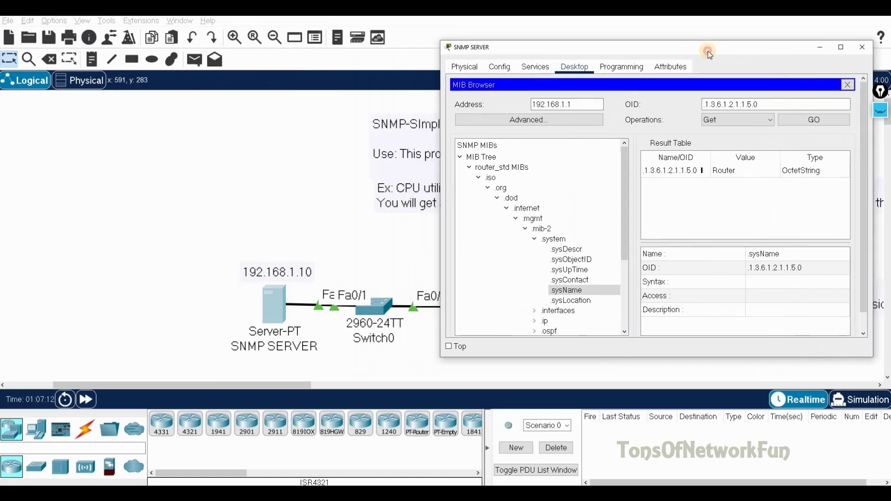
{"action": "left_click", "coordinate": [724, 121]}
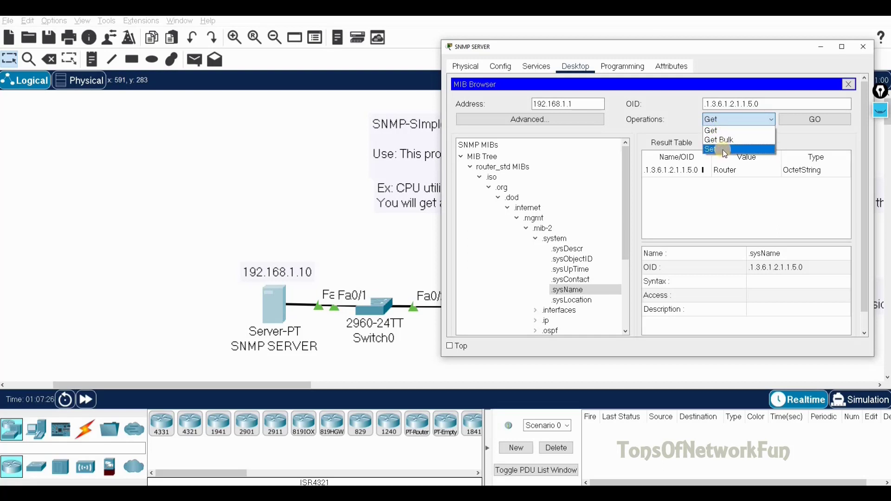
Send an SNMP Set giving sysName the OctetString value UK_ROUTER
{"action": "left_click", "coordinate": [725, 150]}
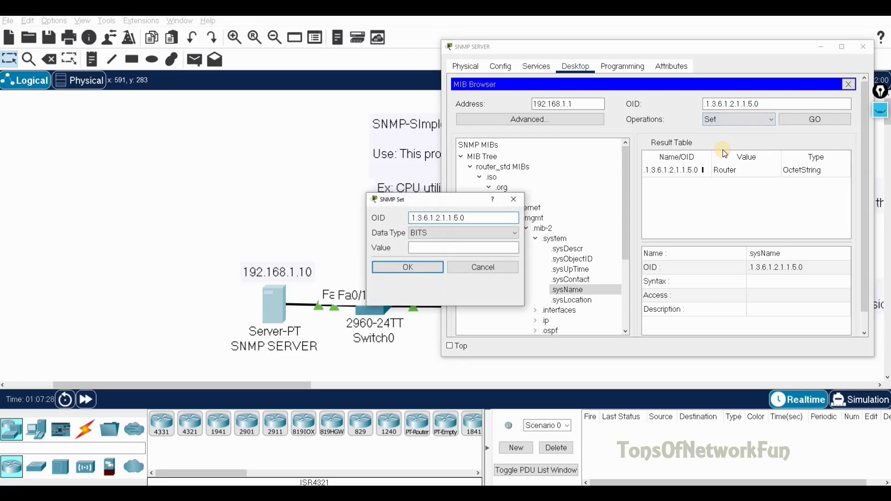
{"action": "left_click_drag", "start_coordinate": [440, 201], "coordinate": [575, 114]}
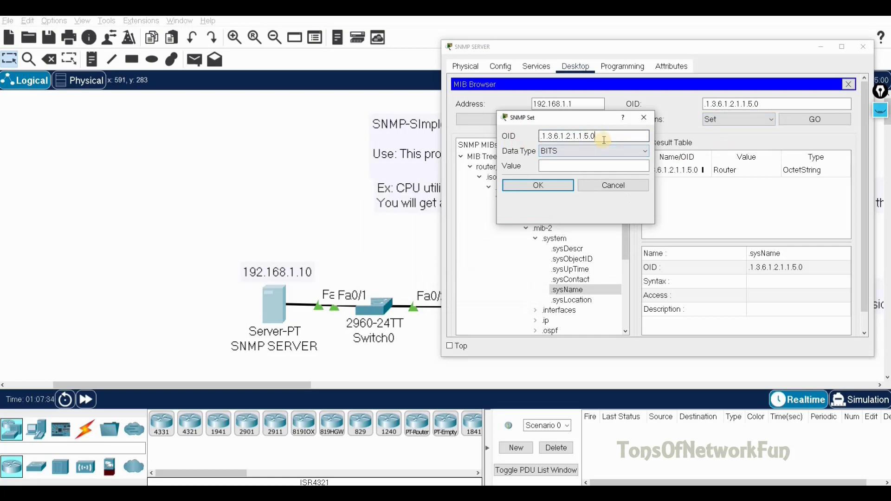
{"action": "left_click", "coordinate": [563, 154]}
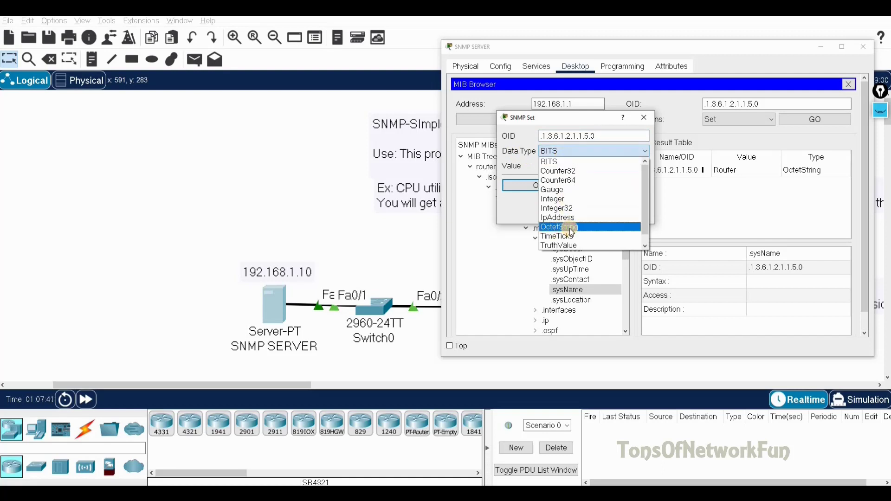
{"action": "left_click", "coordinate": [570, 228]}
{"action": "left_click", "coordinate": [558, 168]}
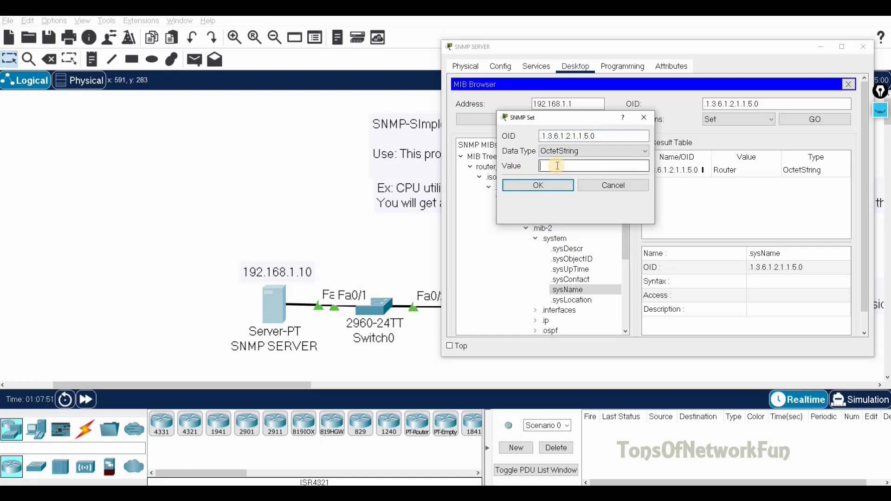
{"action": "type", "text": "UK_ROUTER"}
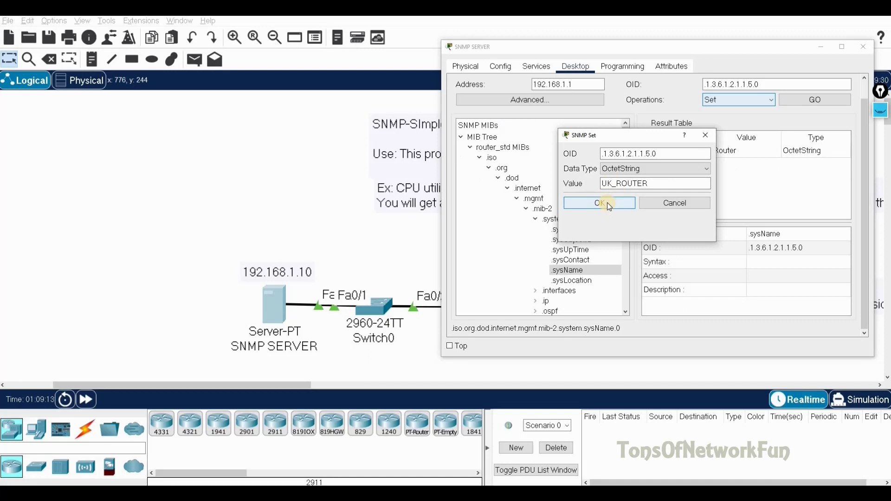
{"action": "left_click", "coordinate": [608, 202]}
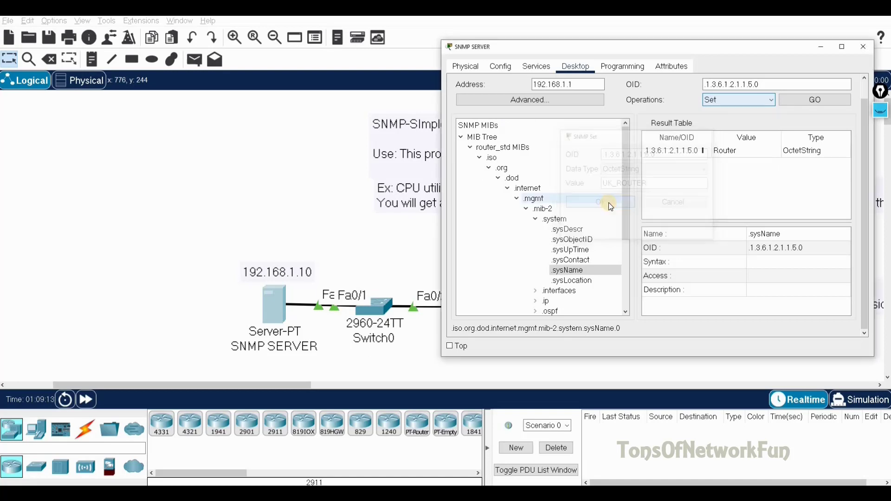
{"action": "left_click", "coordinate": [820, 101]}
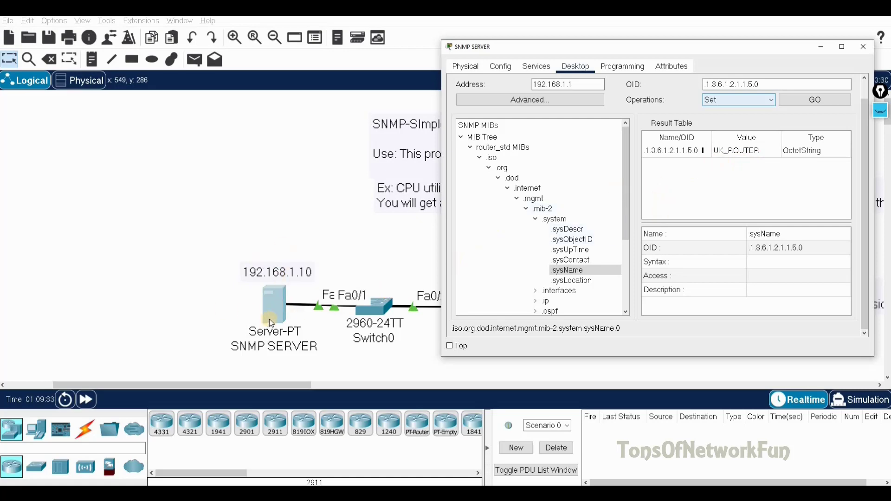
In Router0's CLI, exit configuration mode and select the new UK_ROUTER# prompt
{"action": "left_click", "coordinate": [327, 241]}
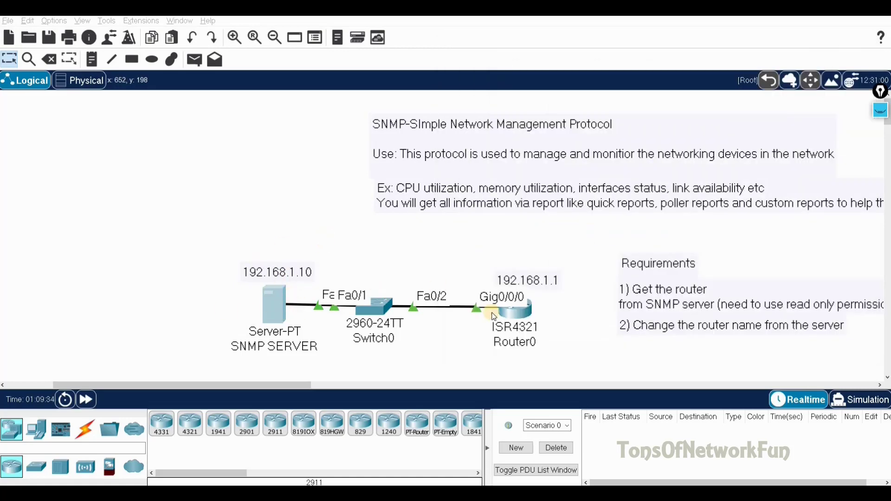
{"action": "left_click", "coordinate": [523, 318]}
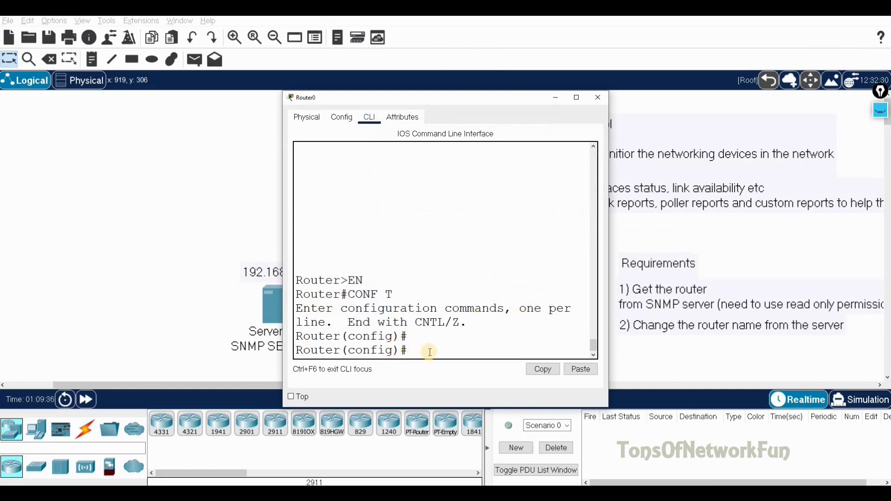
{"action": "type", "text": "EXIT"}
{"action": "key", "text": "Return"}
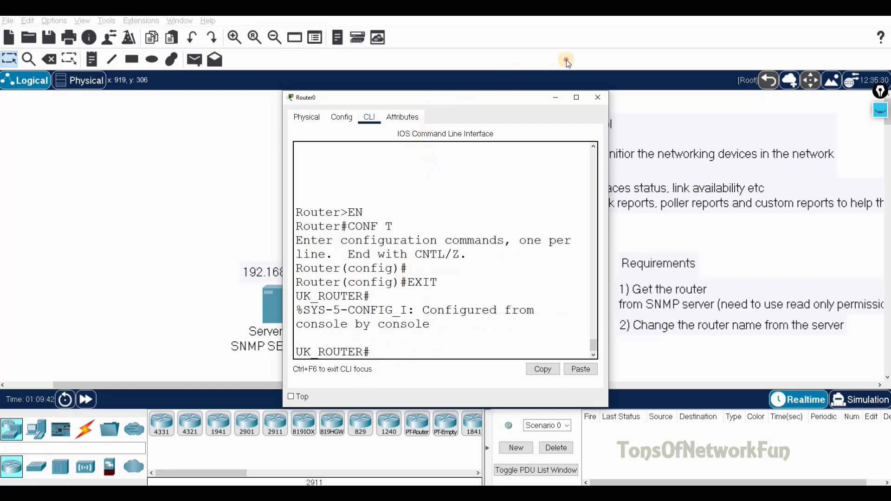
{"action": "left_click_drag", "start_coordinate": [552, 68], "coordinate": [552, 65]}
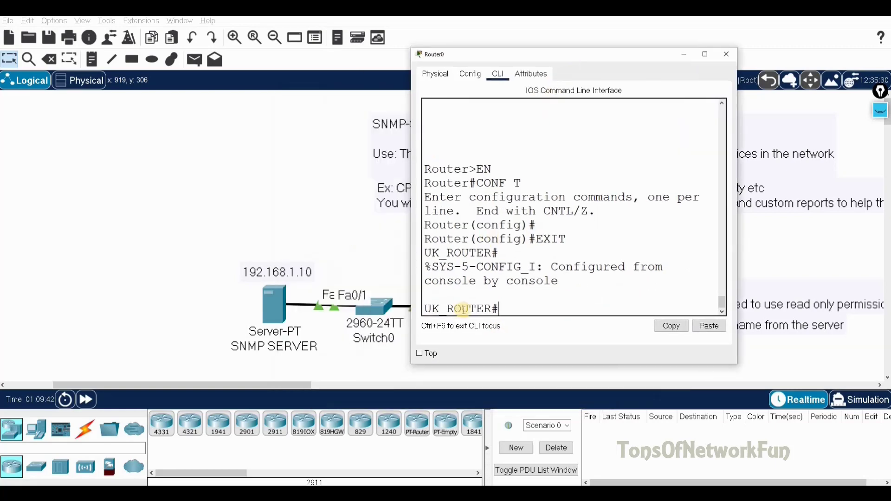
{"action": "triple_click", "coordinate": [427, 306]}
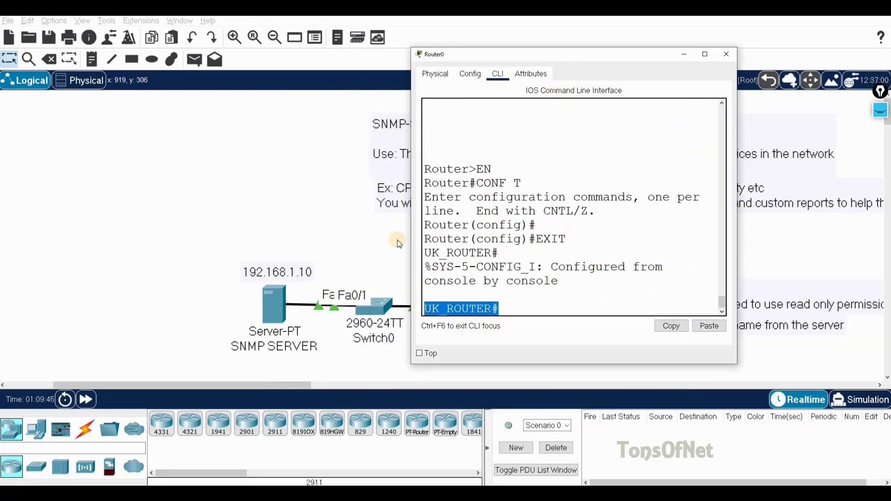